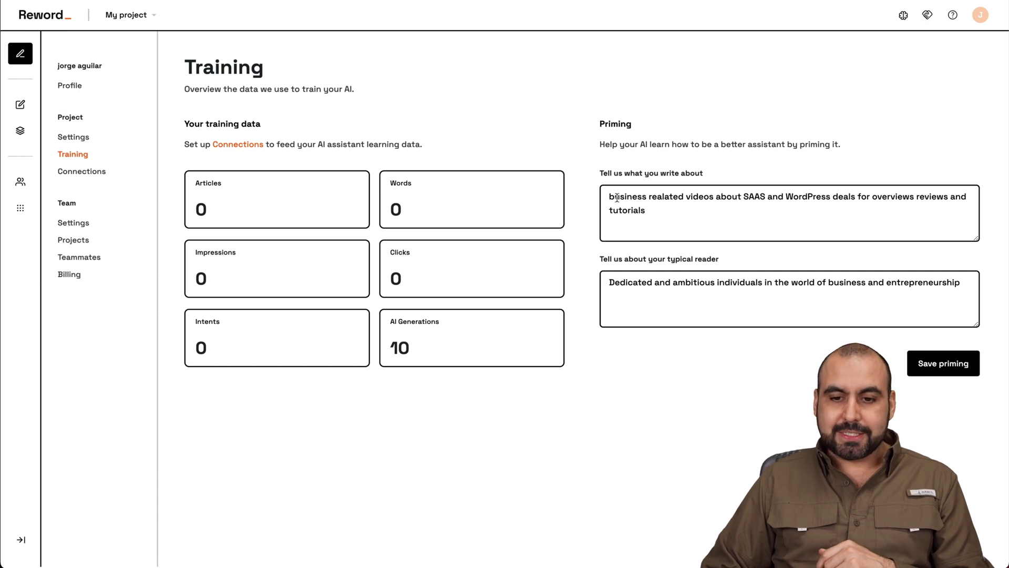
Review the writing-topic priming text on the Training page, then start a new blank article
left_click_drag(616, 197, 851, 214)
left_click(852, 213)
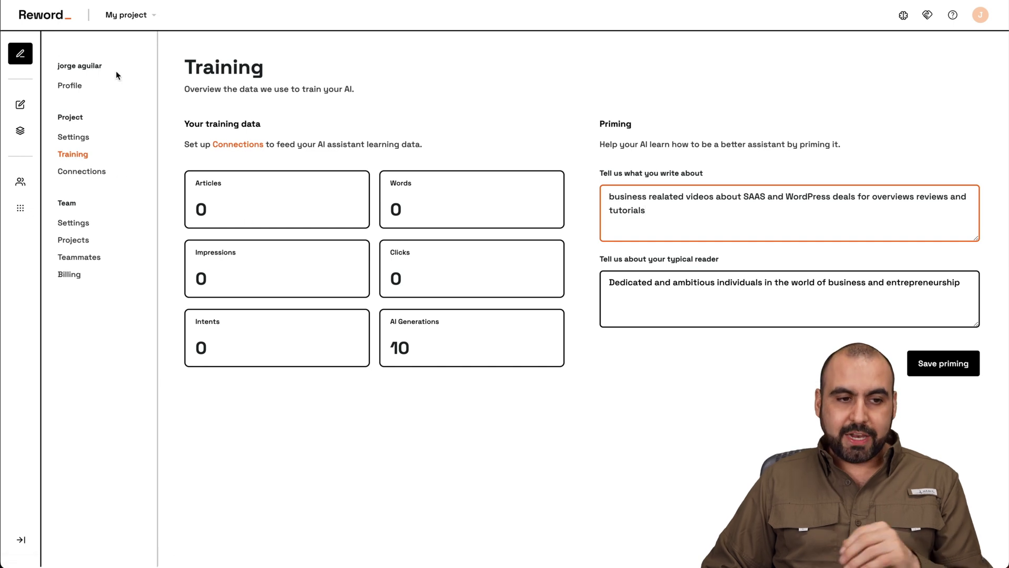
left_click(20, 54)
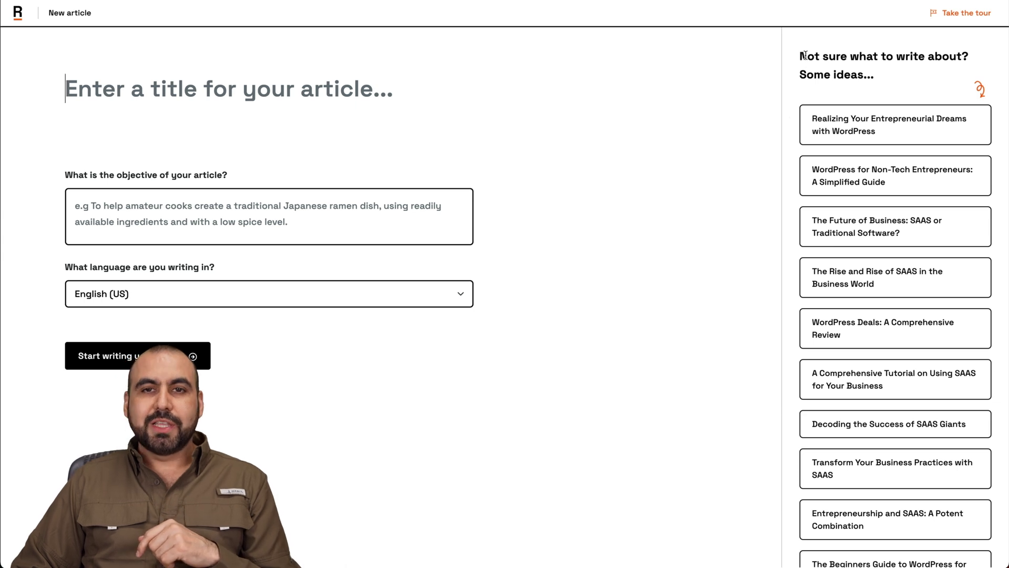
scroll(858, 308, "down", 2)
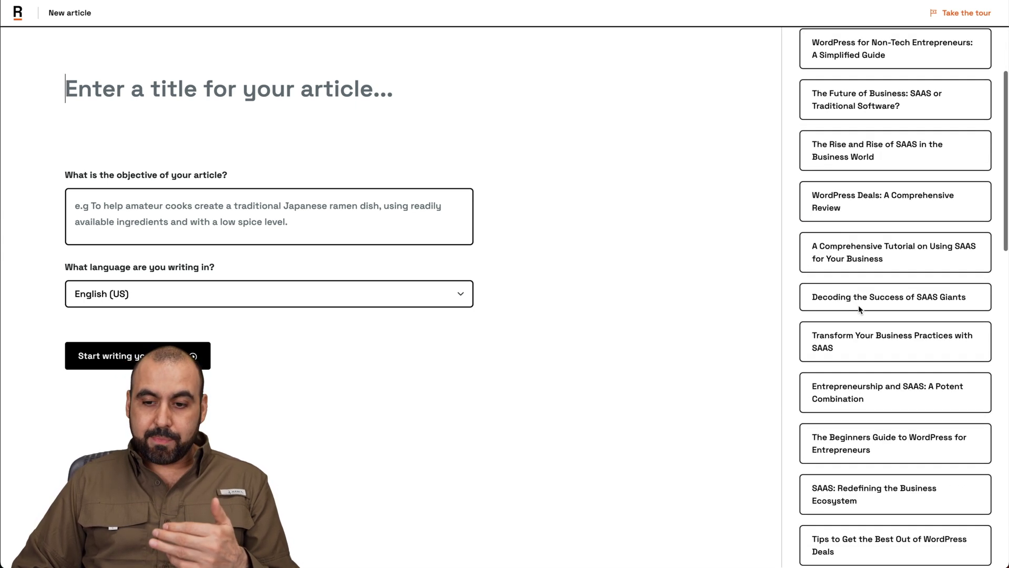
scroll(858, 307, "down", 2)
scroll(859, 308, "down", 1)
scroll(859, 309, "down", 1)
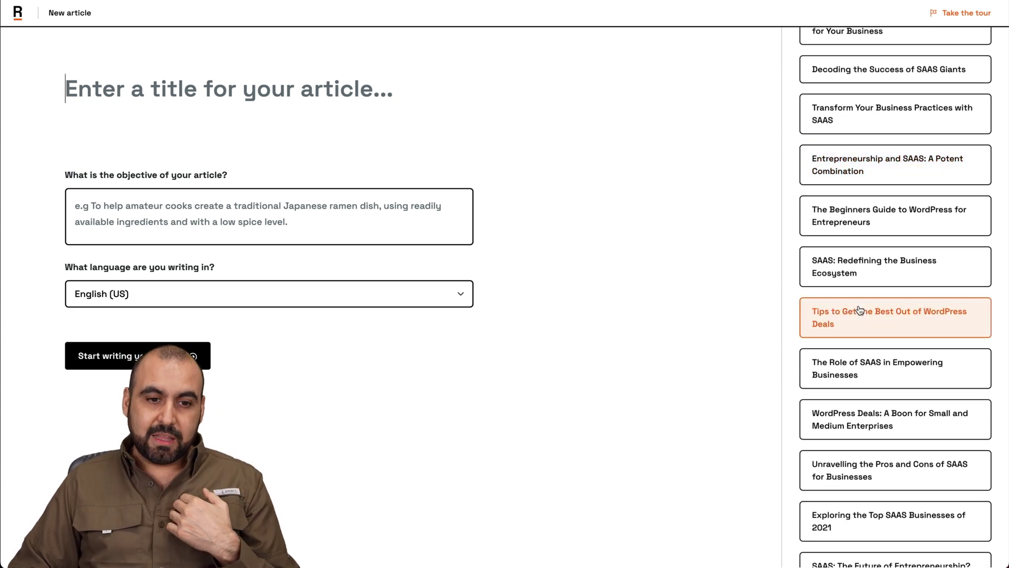
Title the article 'How WordPress Deals Can Boost Your Online Presence' using the suggested idea card
left_click(189, 124)
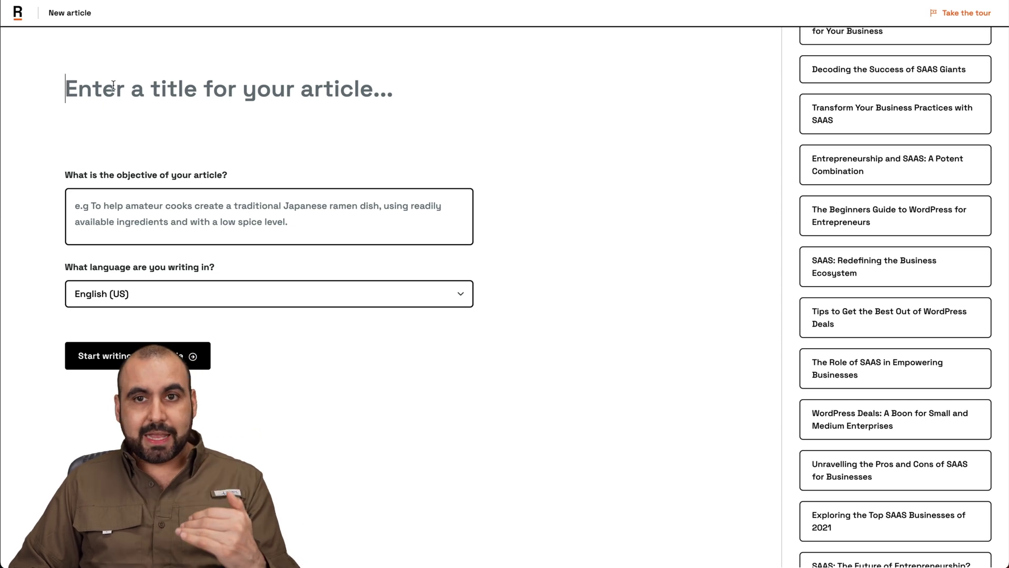
scroll(867, 190, "up", 6)
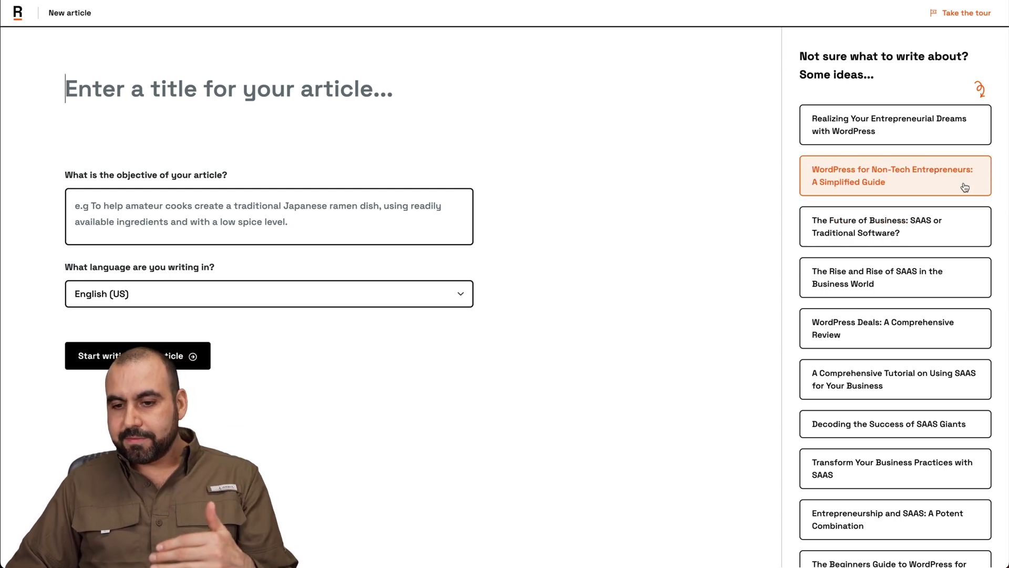
scroll(903, 370, "down", 8)
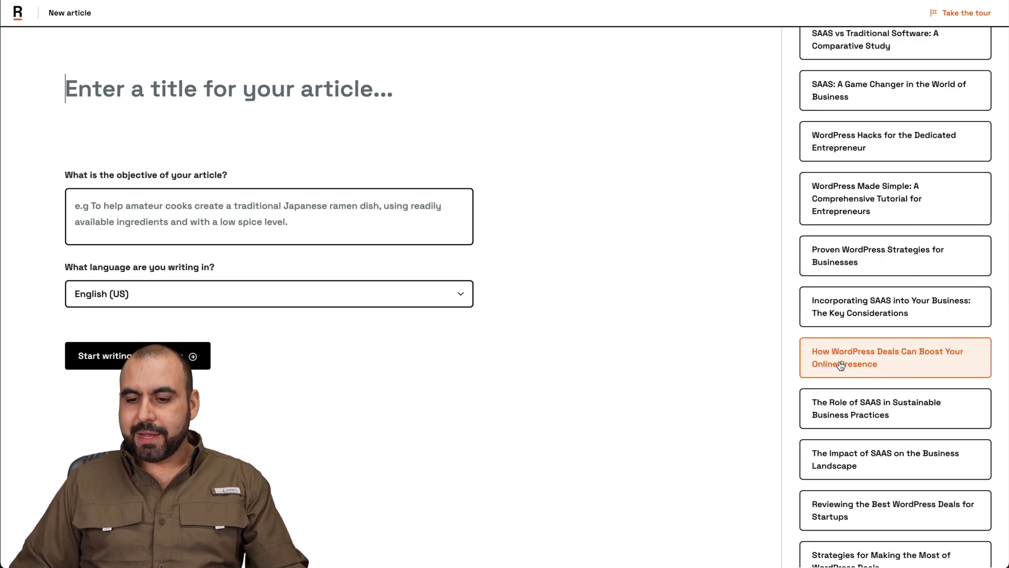
left_click(939, 370)
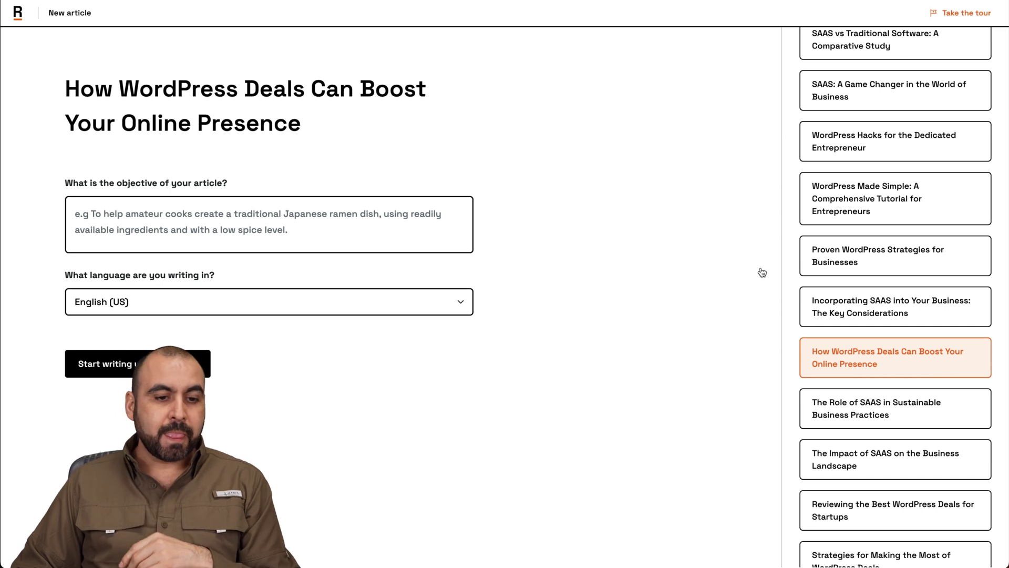
Paste the fun, to-the-point, no-complex-words objective and keep English (US) as the language
left_click(120, 207)
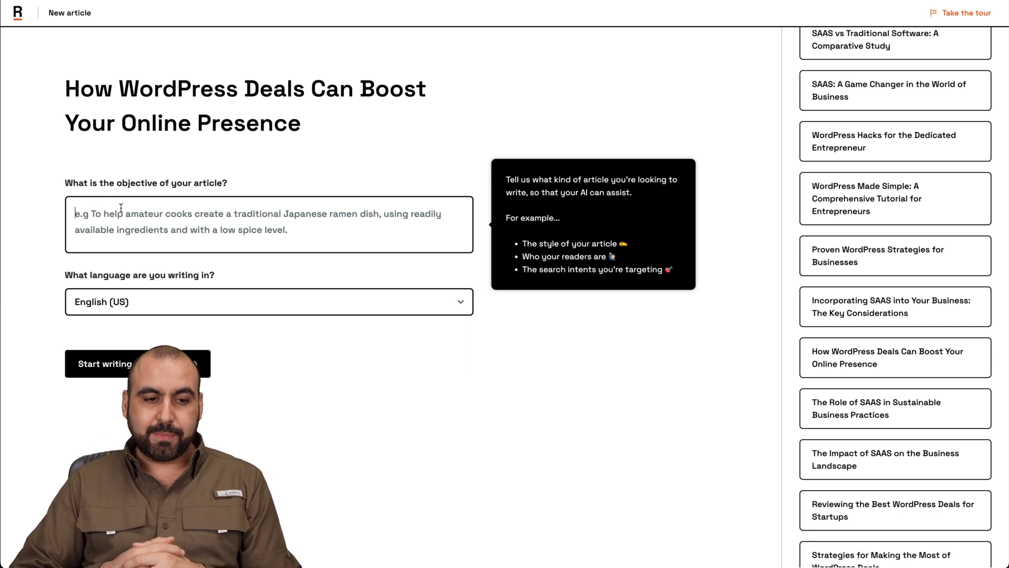
type("This article has to be interesting and appealing. Make it fun and to the point. Don’t use complex words")
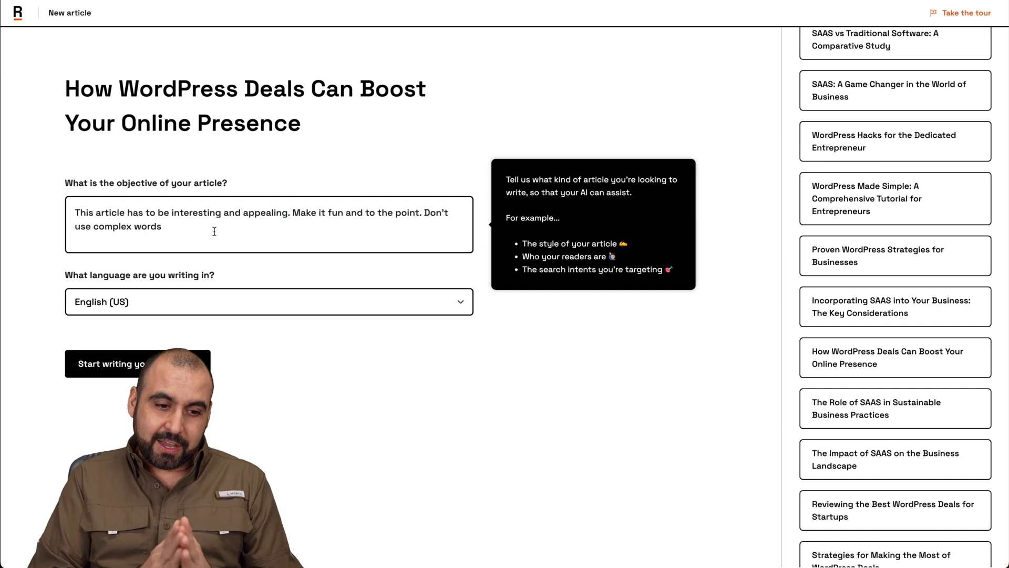
left_click(149, 304)
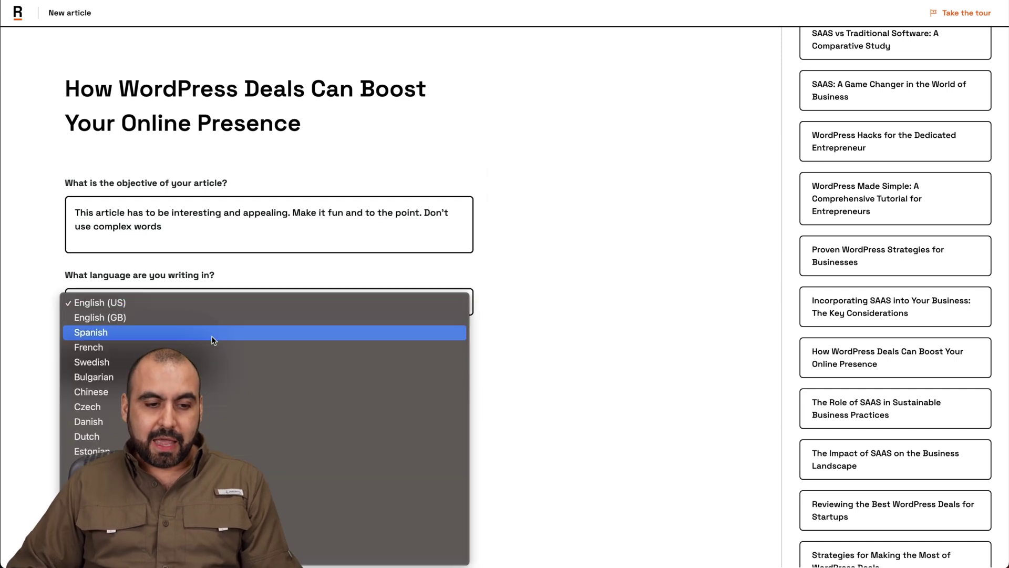
scroll(216, 439, "down", 5)
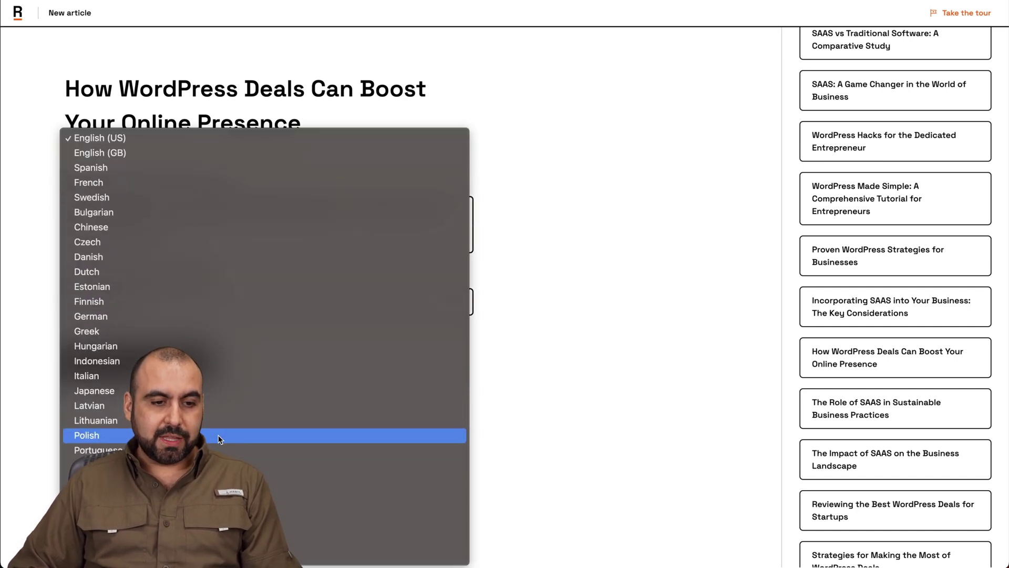
left_click(100, 138)
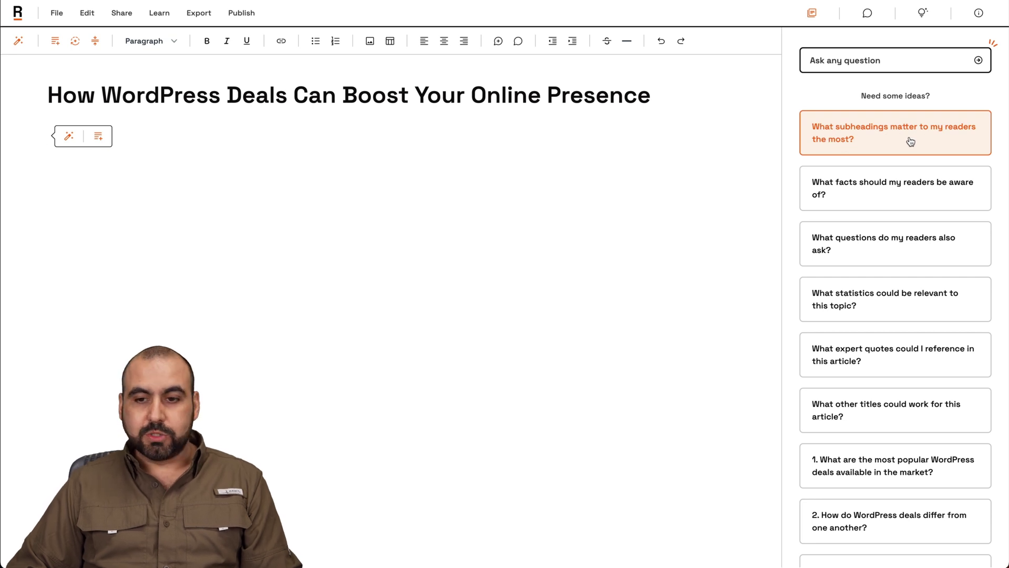
Insert five subheadings from the 'What subheadings matter to my readers the most?' suggestions
left_click(910, 141)
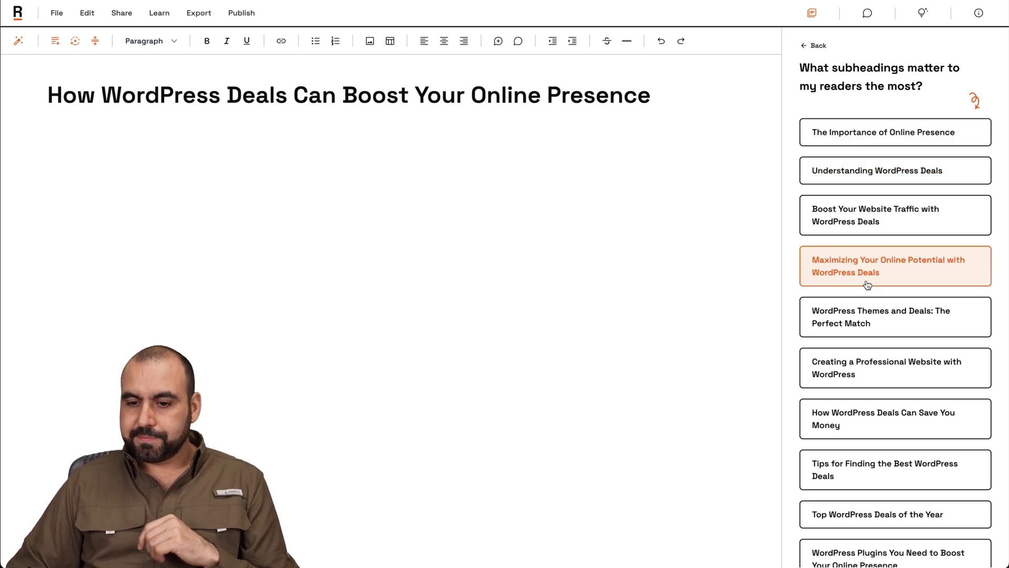
left_click(877, 170)
left_click(880, 317)
scroll(907, 386, "down", 3)
left_click(888, 331)
left_click(887, 484)
left_click(886, 140)
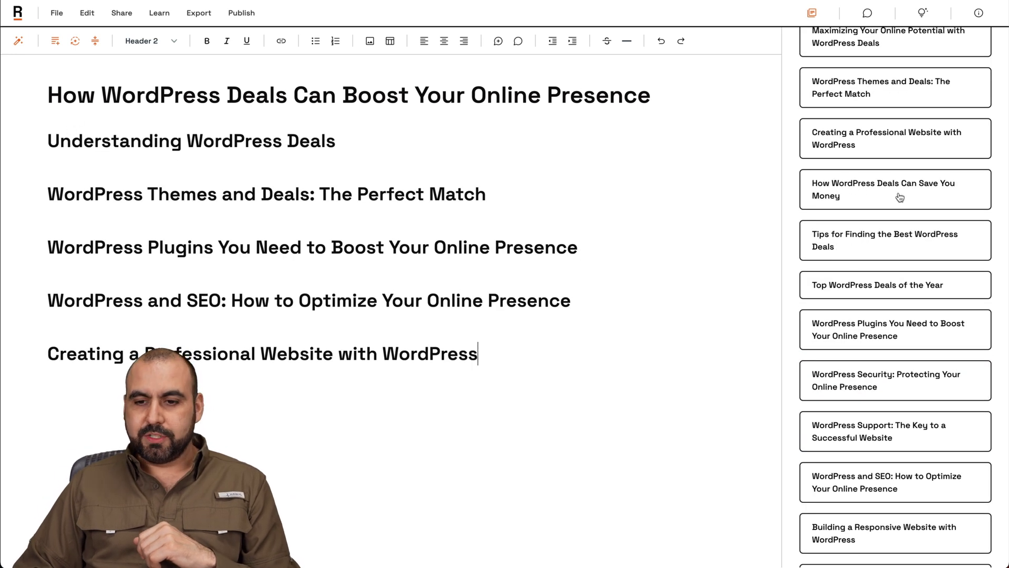
scroll(900, 198, "up", 3)
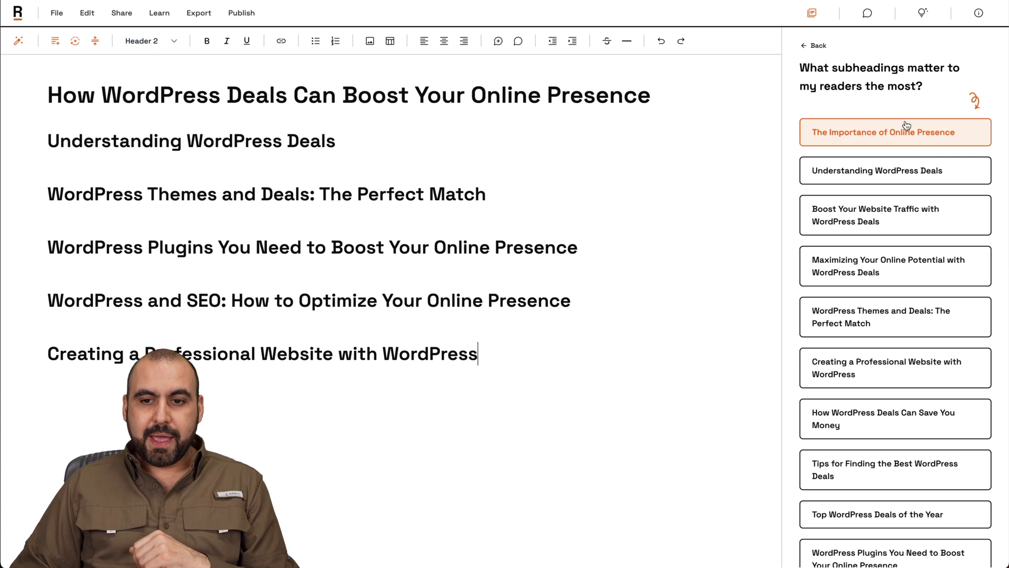
left_click(806, 47)
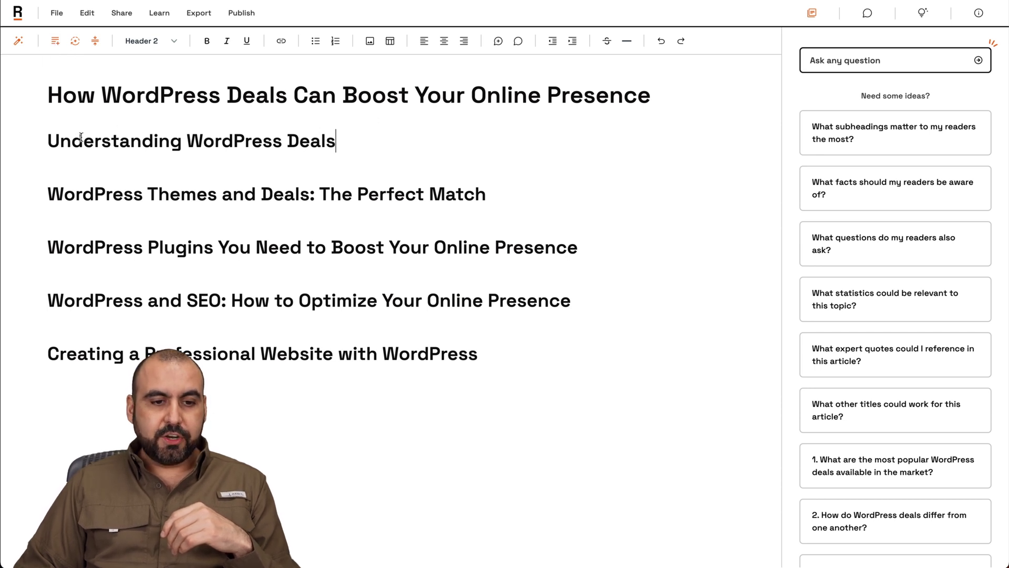
Prompt the AI under Understanding WordPress Deals for a fun section ending with a WordPress joke
key("Return")
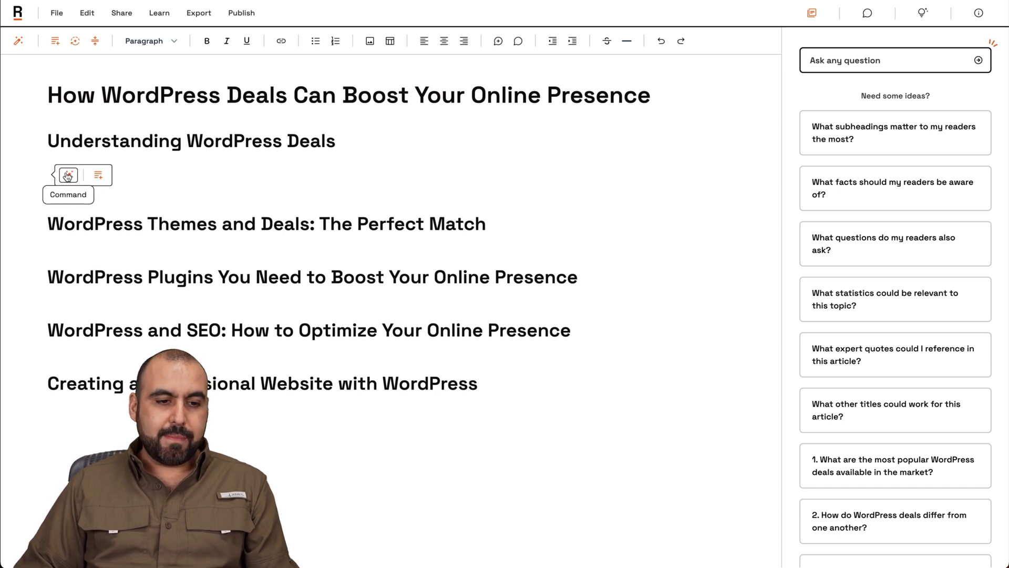
left_click(67, 175)
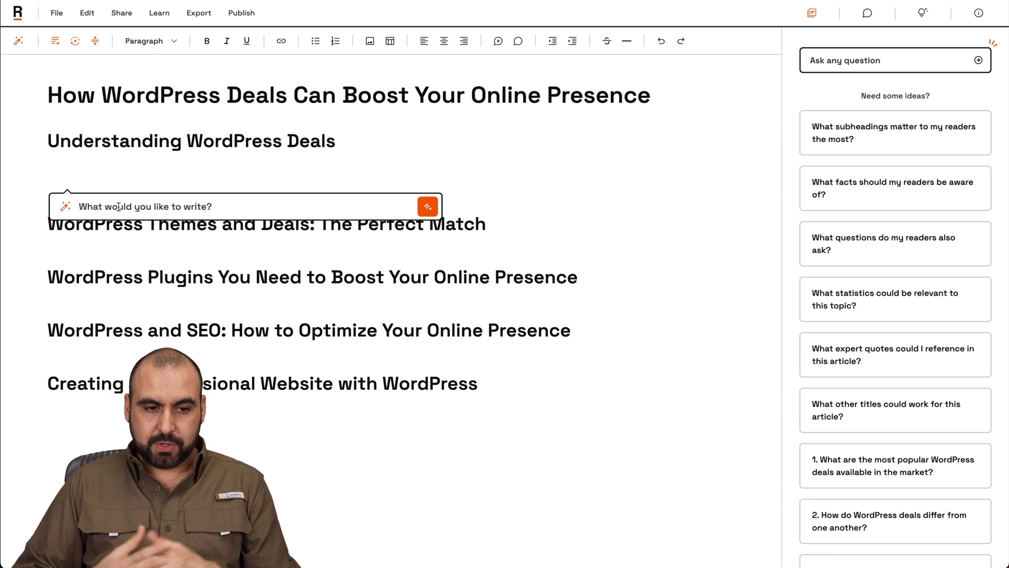
left_click(119, 206)
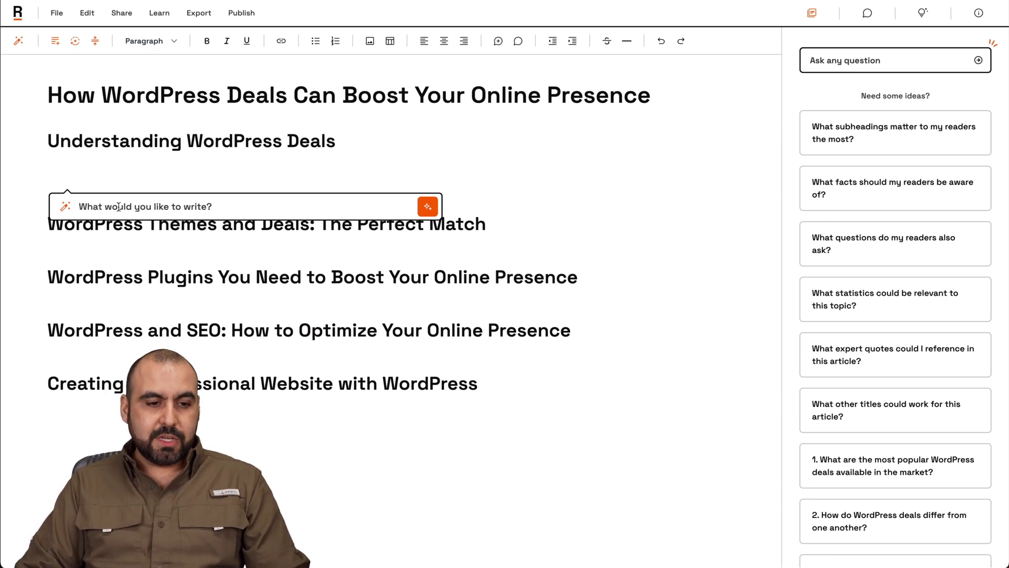
type("Write a fun and interesting article about this topic and add a joke at the e")
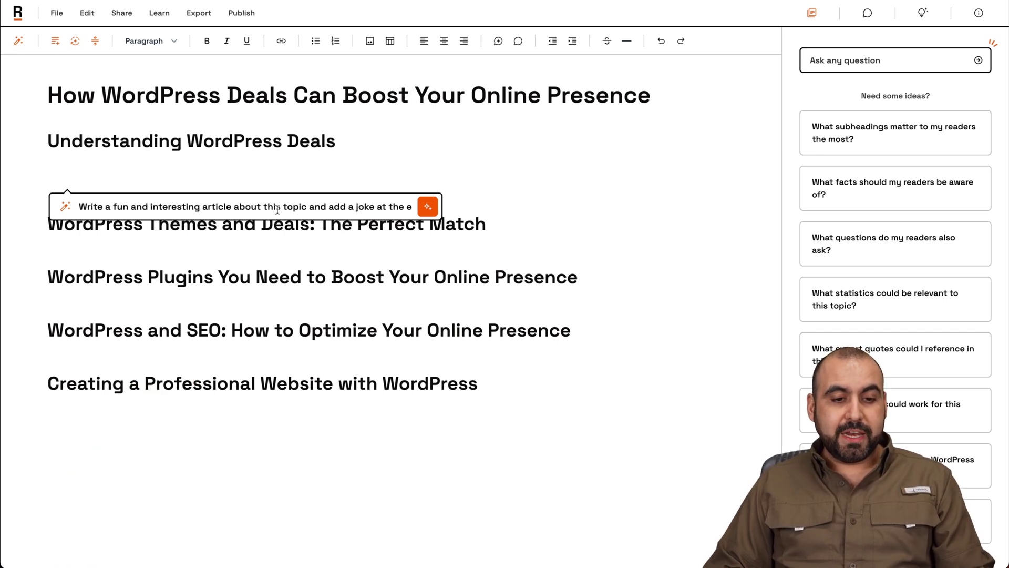
type("nd about WordPressnd about WordPre")
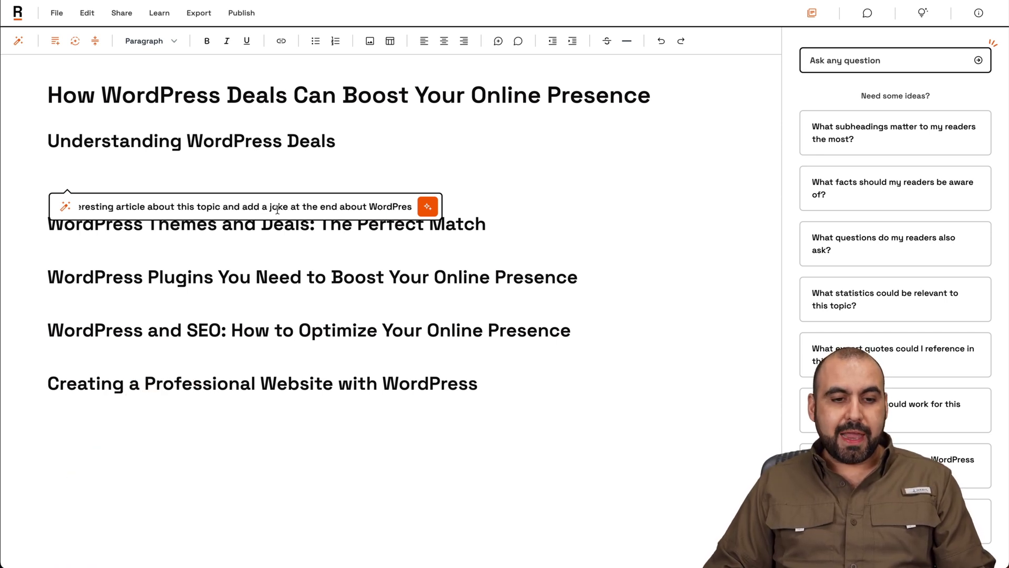
type("s")
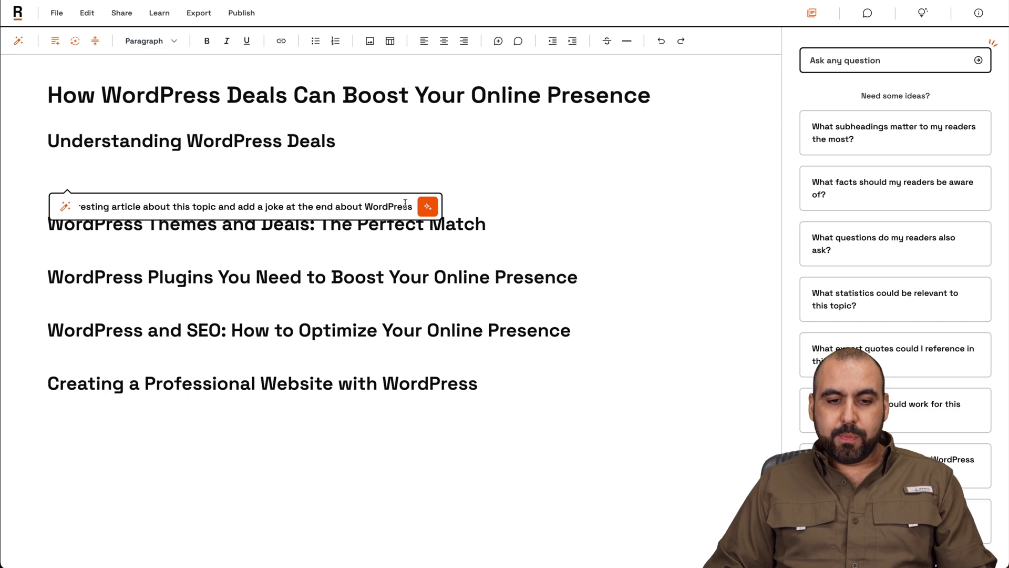
left_click(425, 212)
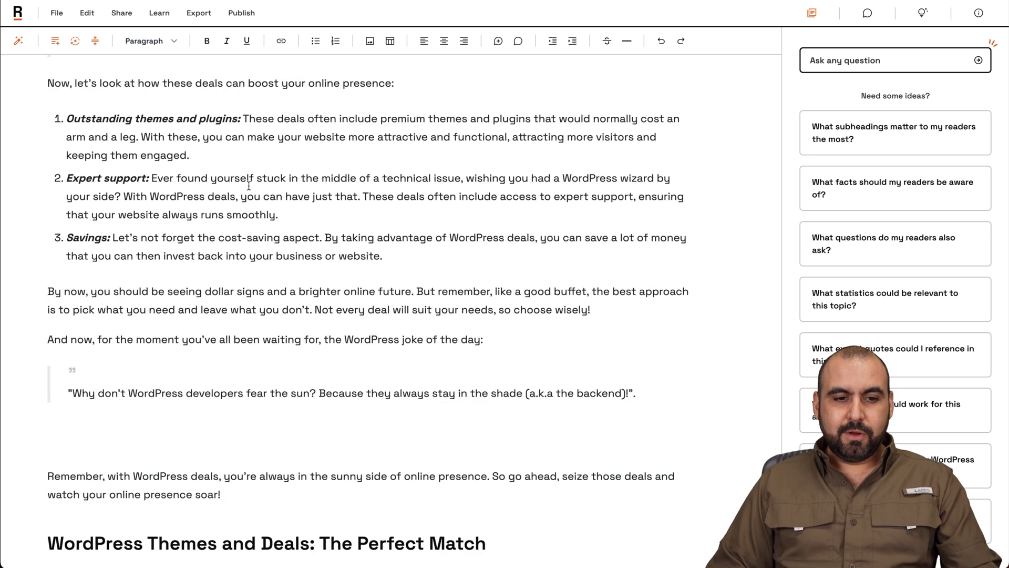
scroll(248, 187, "up", 4)
scroll(248, 187, "up", 1)
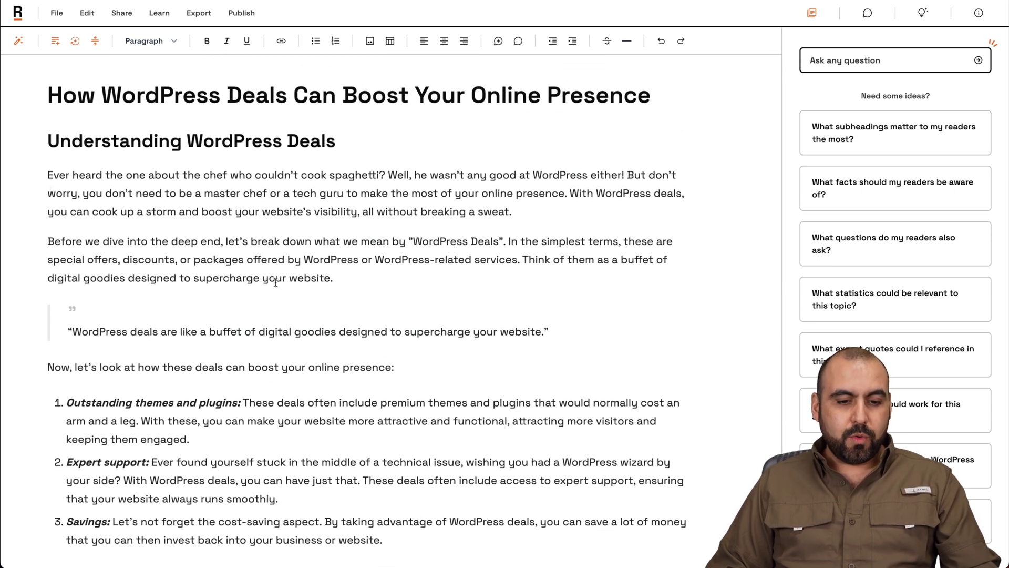
scroll(158, 331, "down", 2)
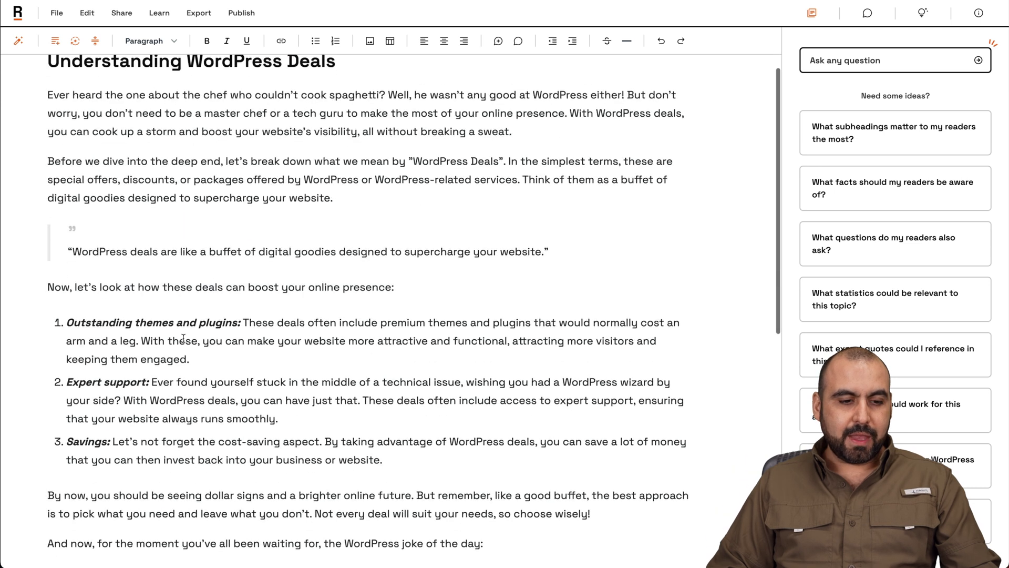
scroll(156, 249, "down", 2)
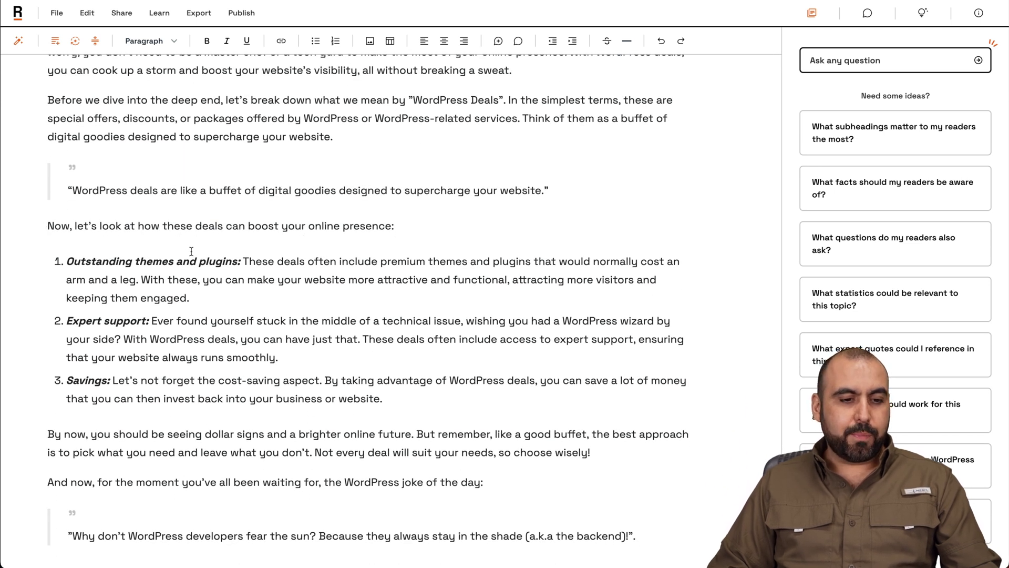
scroll(191, 252, "down", 1)
scroll(190, 353, "down", 1)
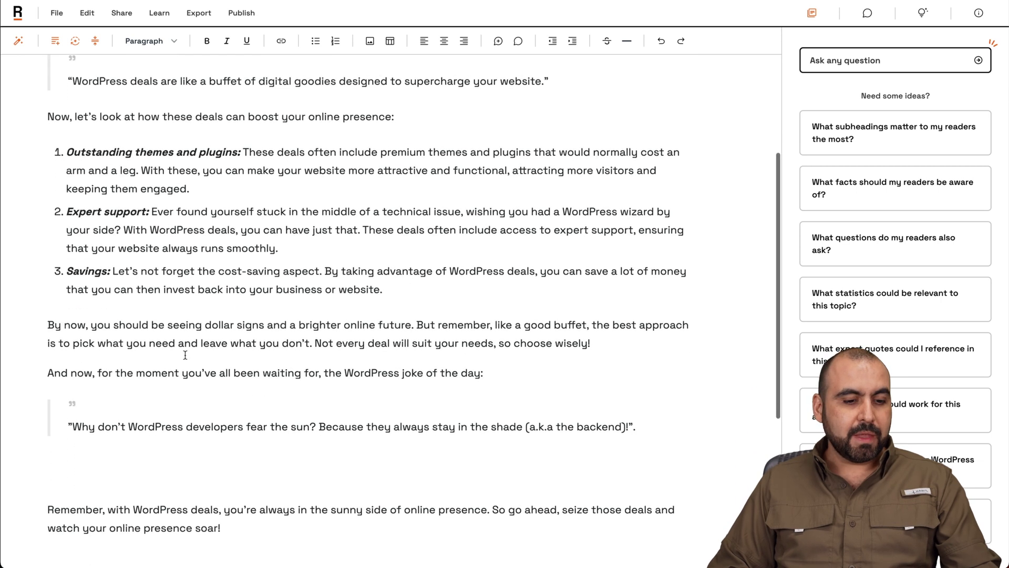
scroll(119, 362, "down", 1)
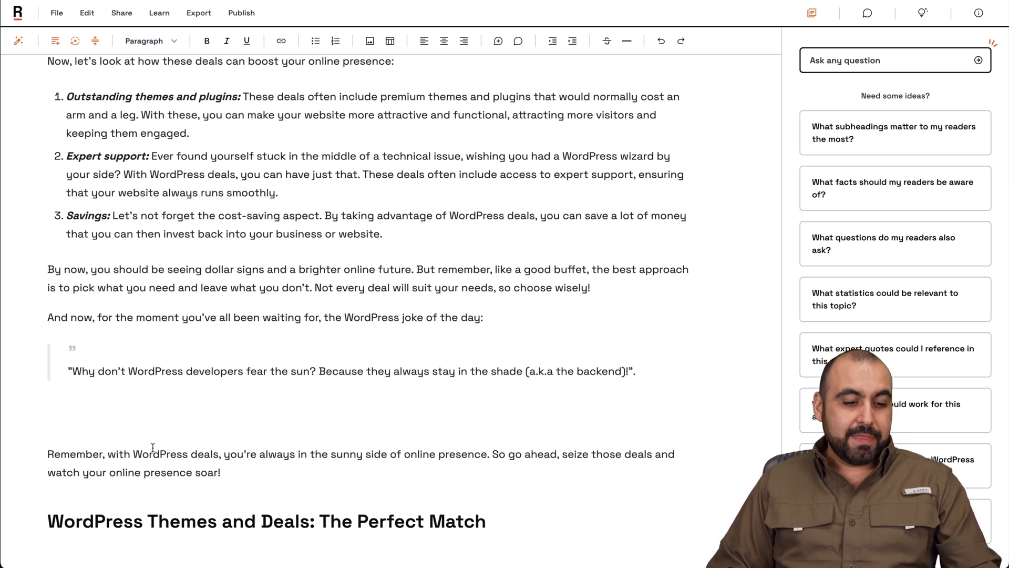
scroll(253, 452, "down", 1)
scroll(244, 402, "down", 2)
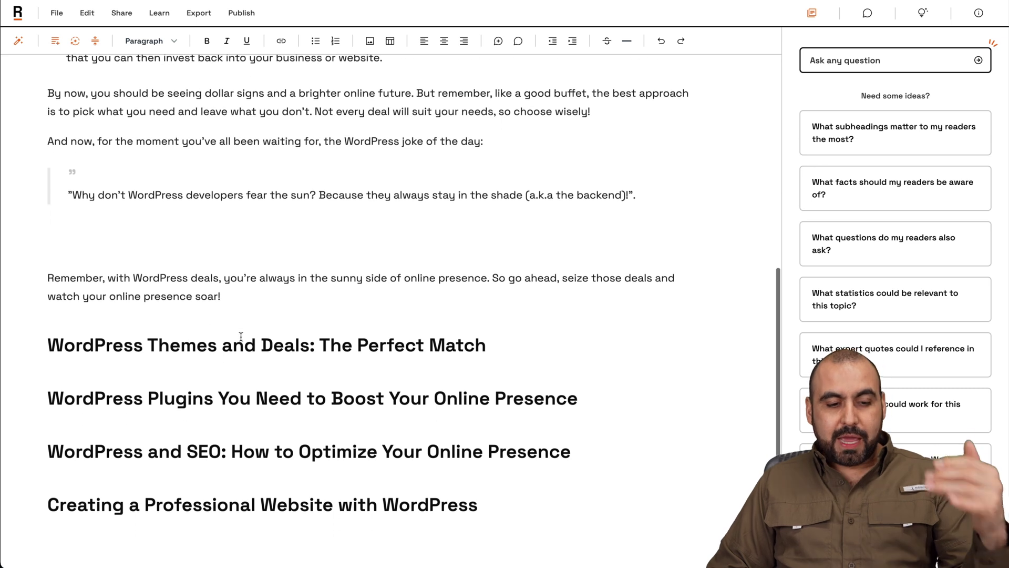
left_click(479, 343)
Enrich the Themes and Deals section with AI text, and add an empty line under Plugins
key("Return")
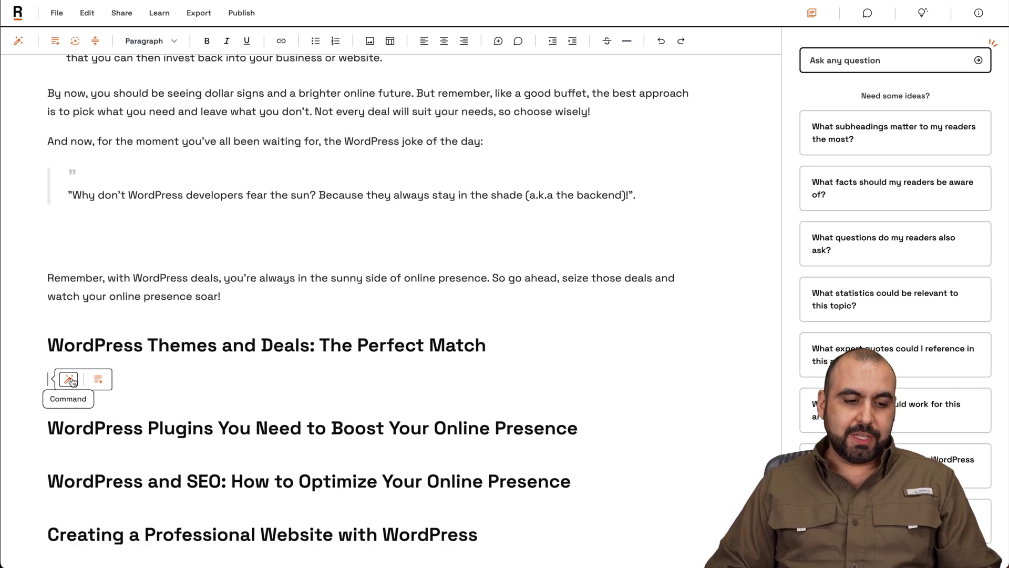
left_click(100, 379)
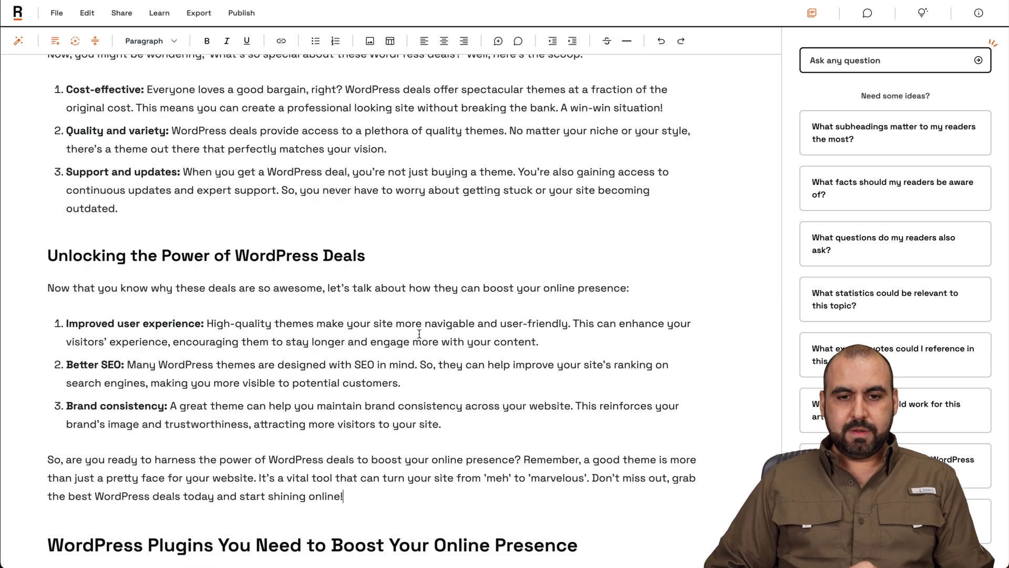
scroll(418, 333, "up", 1)
scroll(418, 334, "up", 3)
scroll(418, 334, "up", 1)
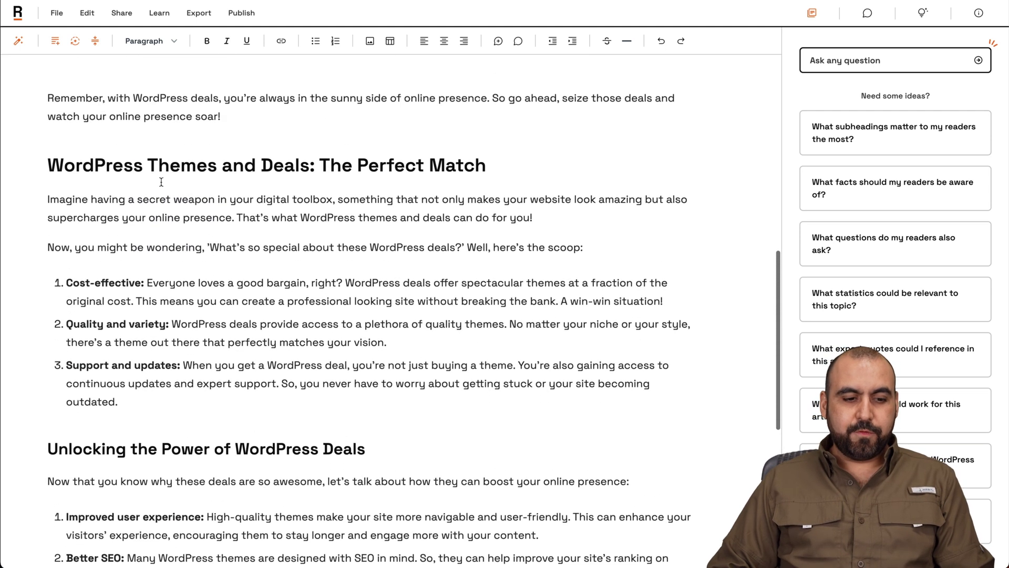
left_click(194, 395)
left_click_drag(60, 170, 394, 166)
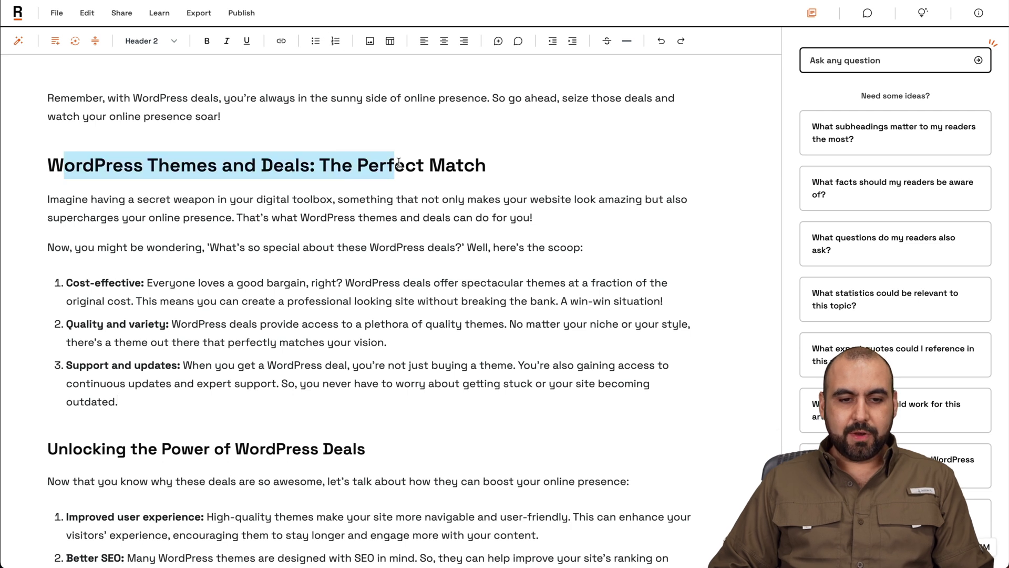
left_click(450, 298)
scroll(450, 299, "down", 5)
scroll(383, 330, "down", 1)
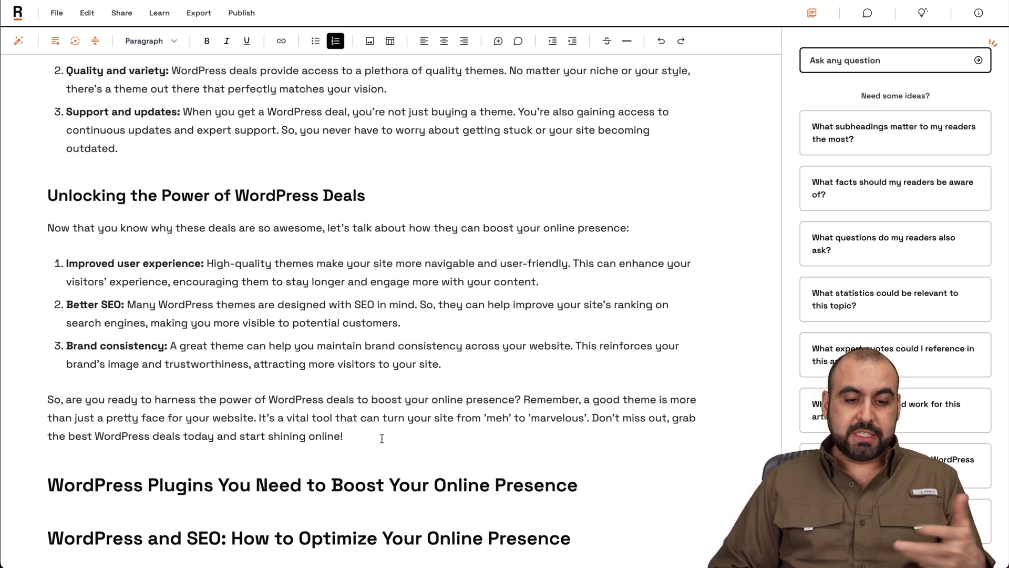
scroll(382, 439, "down", 2)
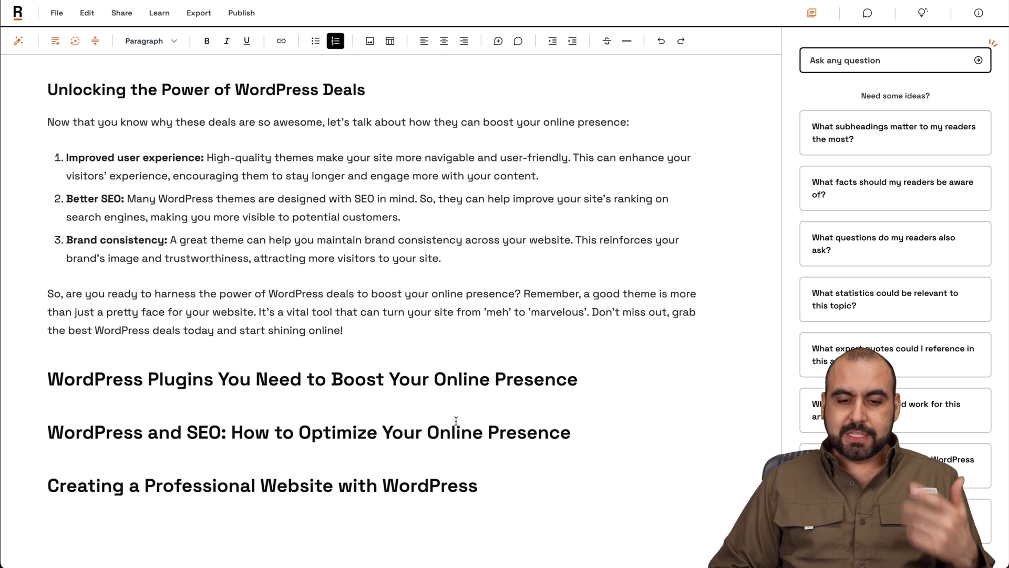
left_click(599, 379)
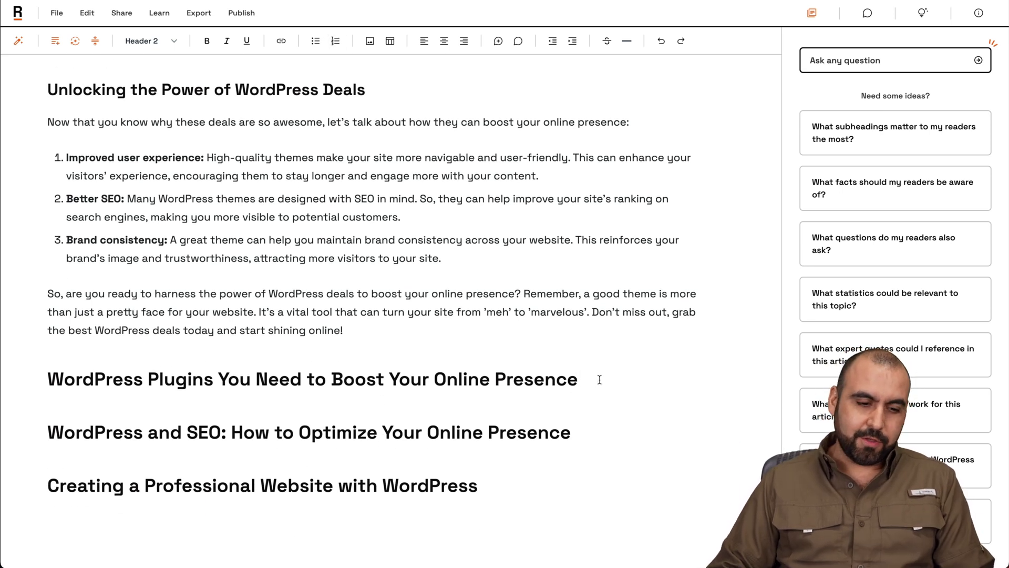
key("Return")
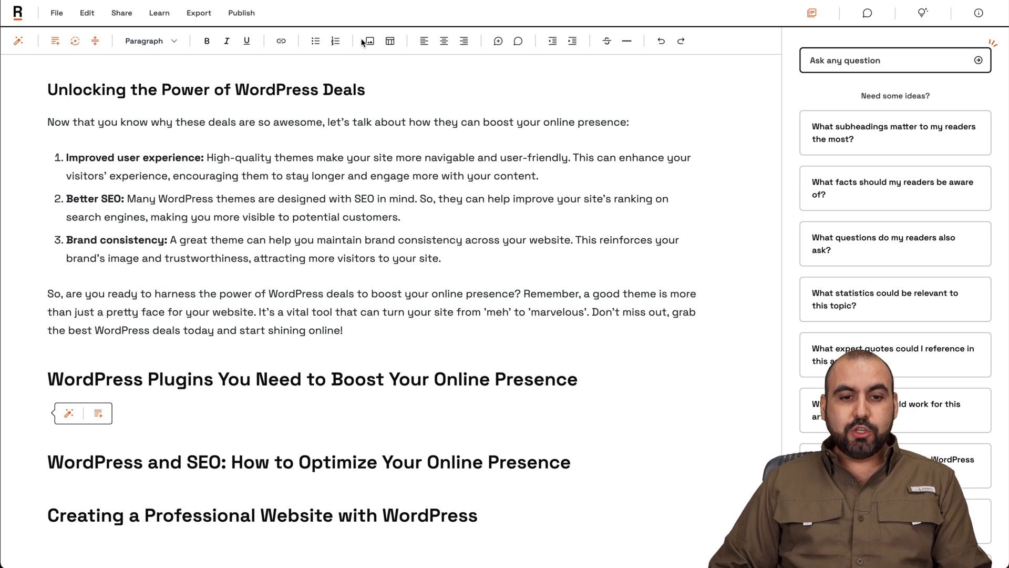
Submit a pasted AI request for an intro and a table of ten top WordPress plugins
left_click(68, 414)
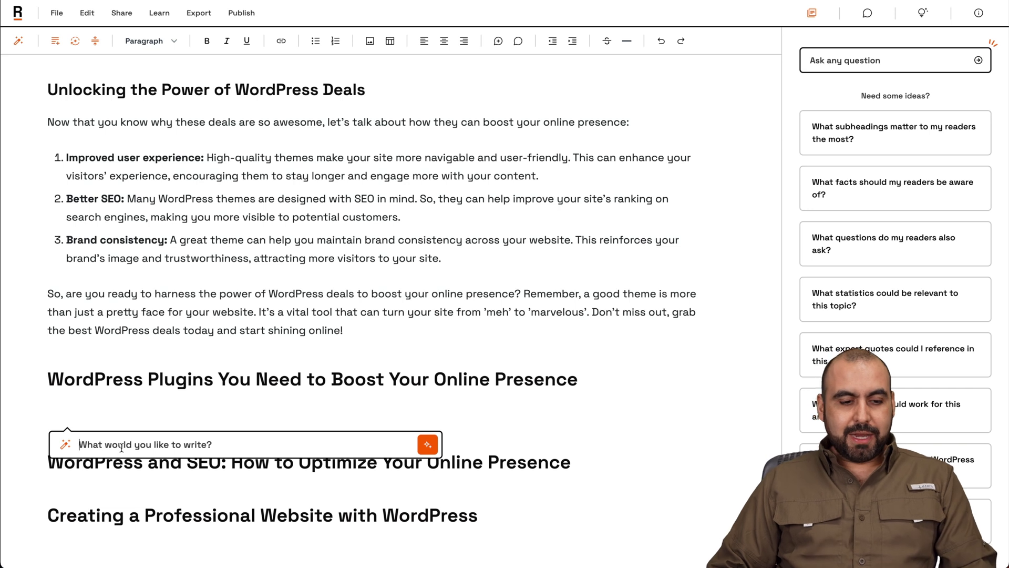
key("ctrl+v")
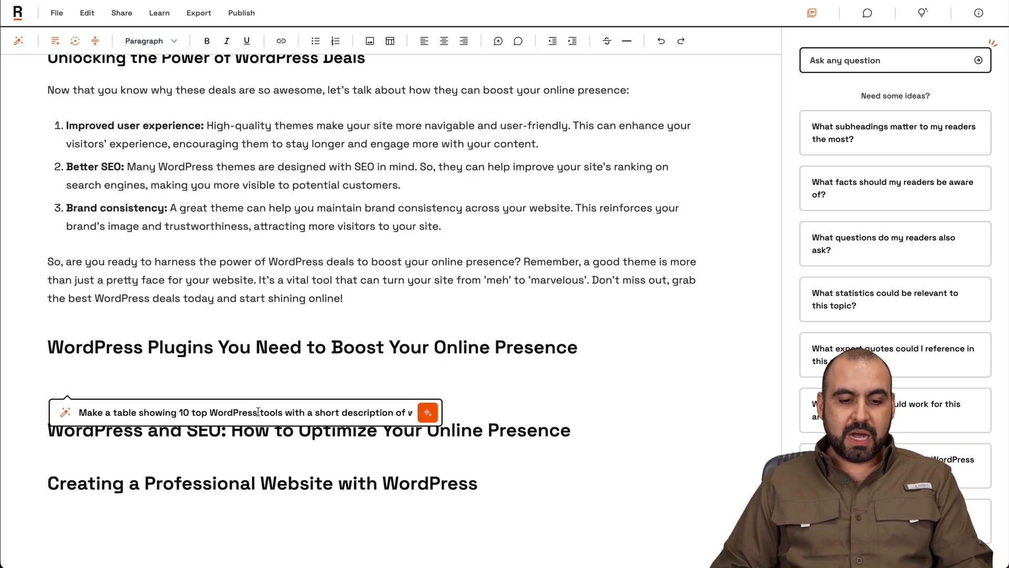
type("hat it can do to")
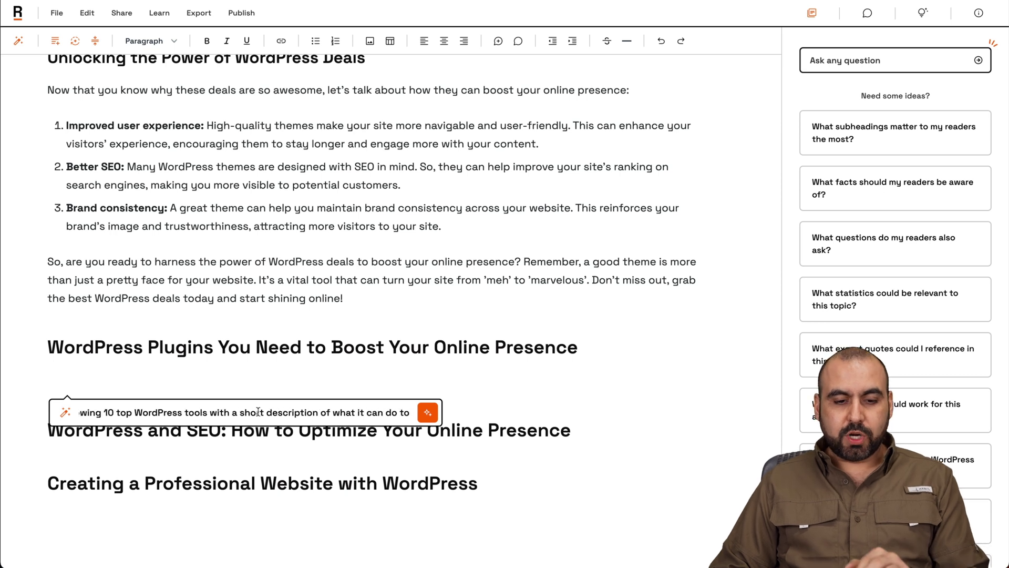
type(" boost Online Presence")
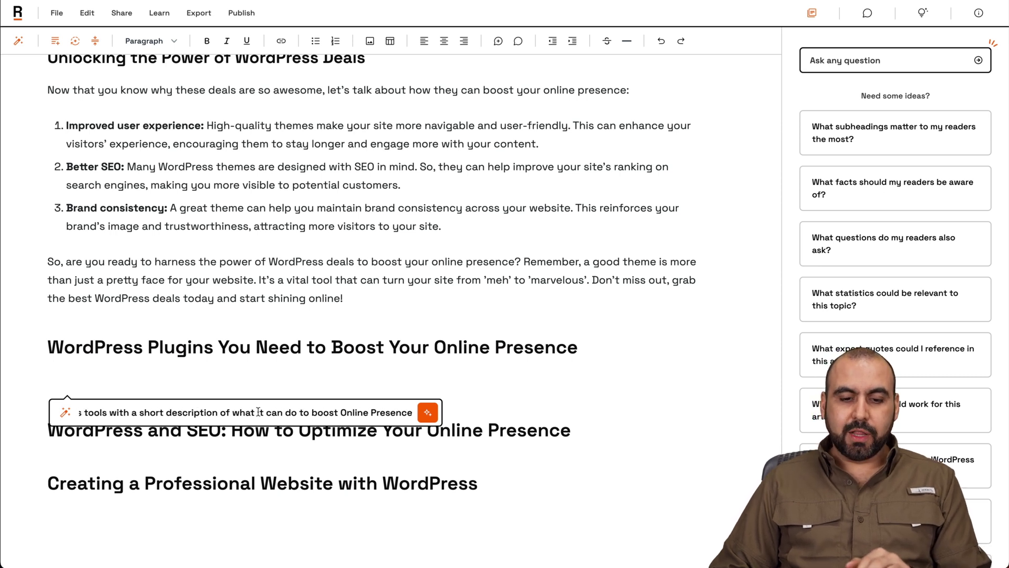
left_click(426, 414)
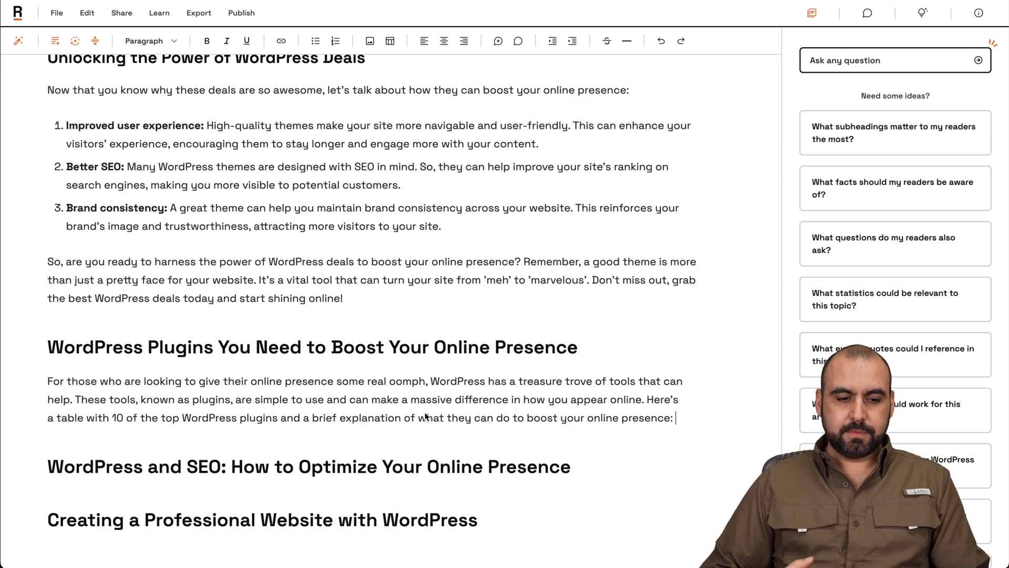
scroll(426, 416, "down", 1)
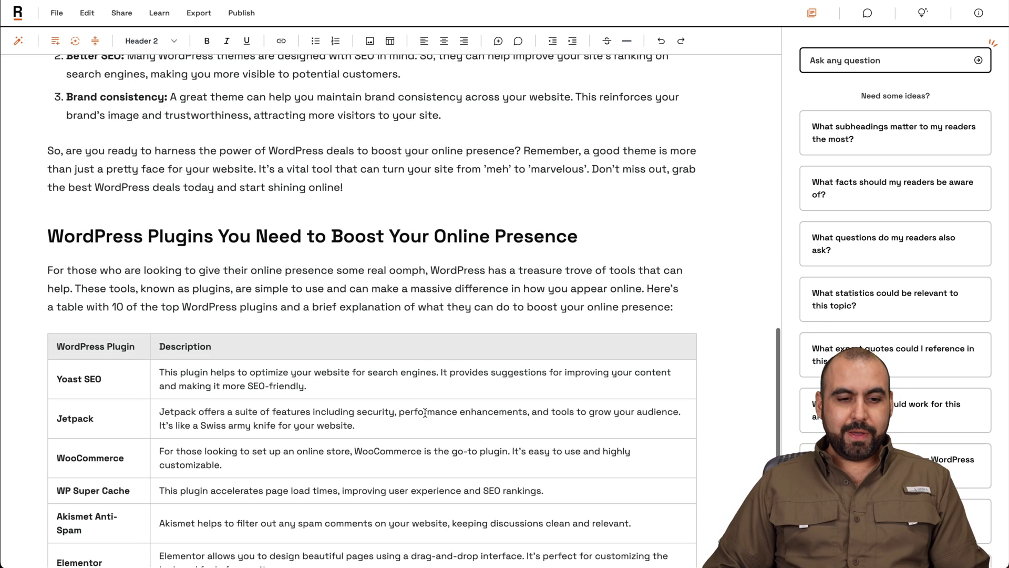
scroll(426, 416, "down", 2)
scroll(426, 416, "down", 2)
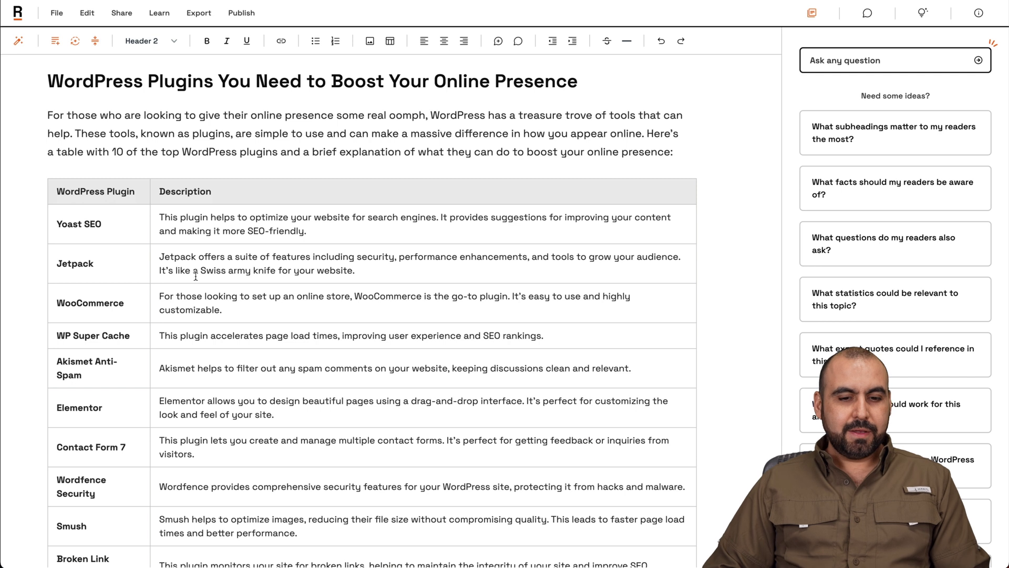
scroll(195, 275, "down", 2)
scroll(195, 275, "down", 1)
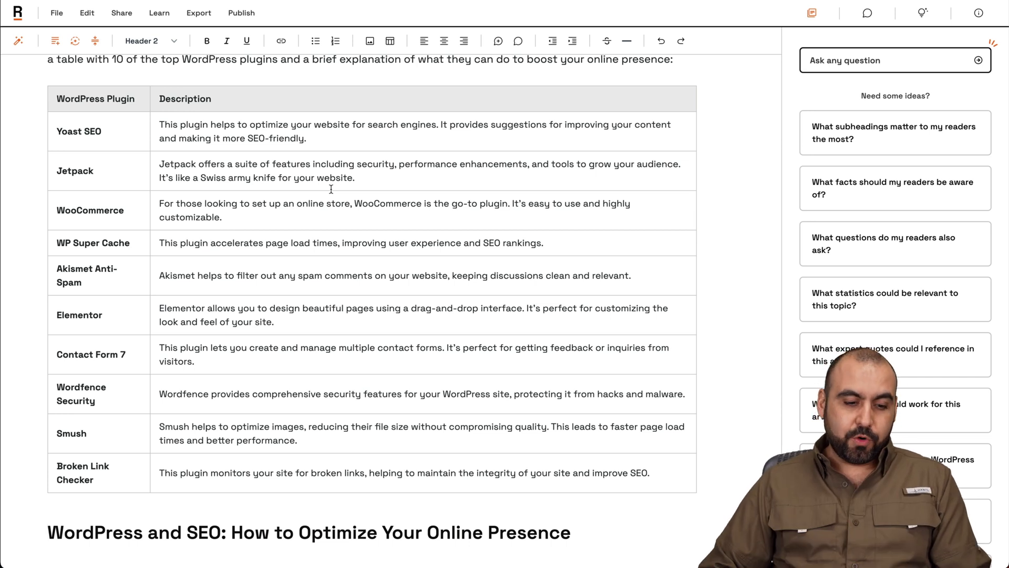
scroll(331, 190, "down", 2)
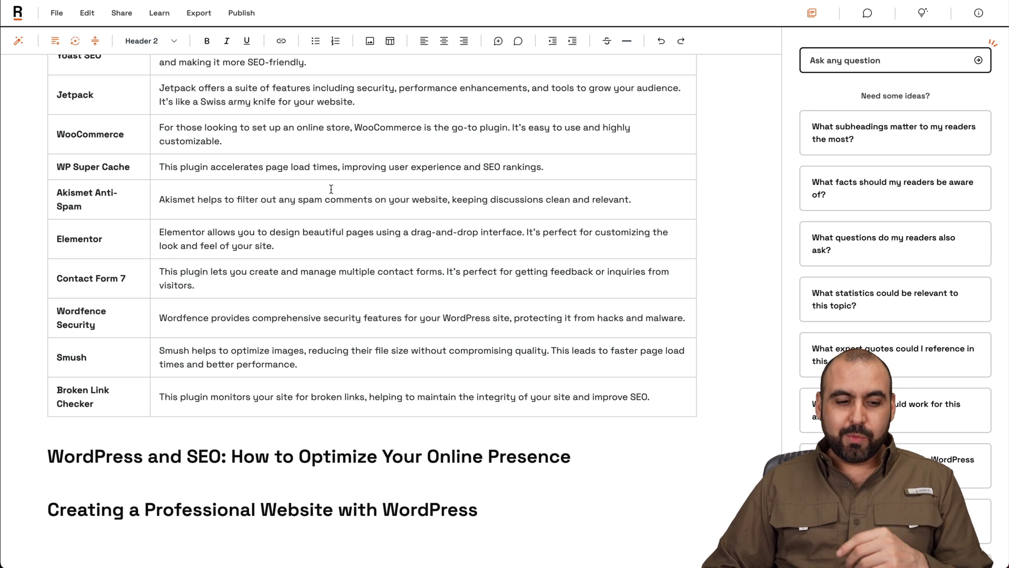
scroll(331, 189, "down", 1)
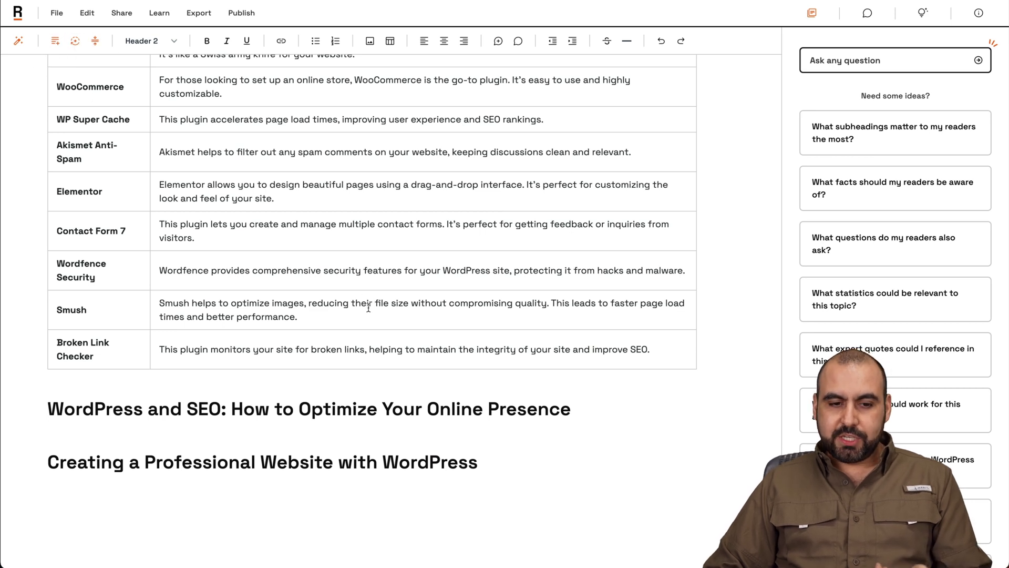
scroll(368, 308, "up", 6)
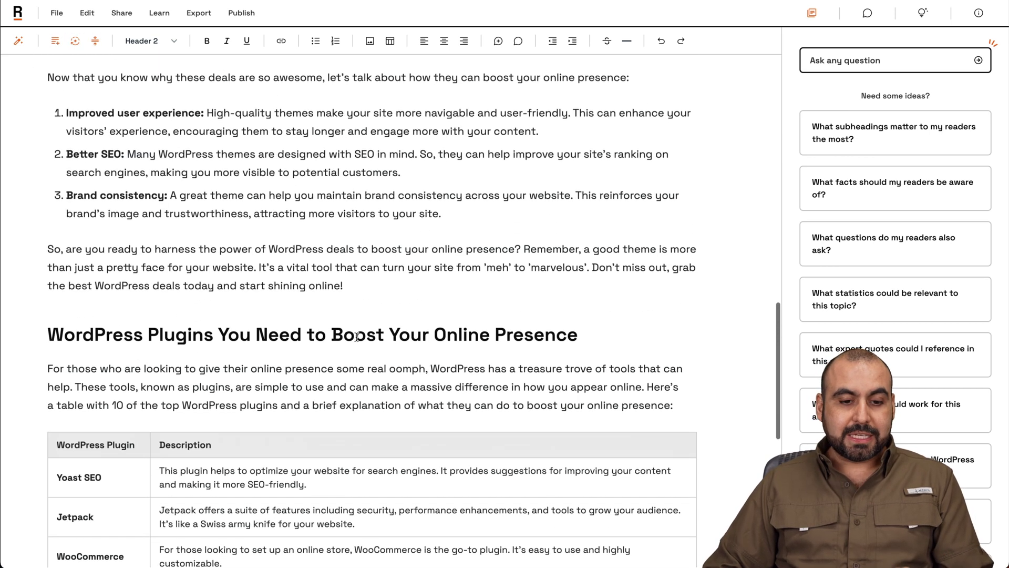
Review the finished plugin table, Yoast SEO through Broken Link Checker, and its intro paragraph
triple_click(354, 378)
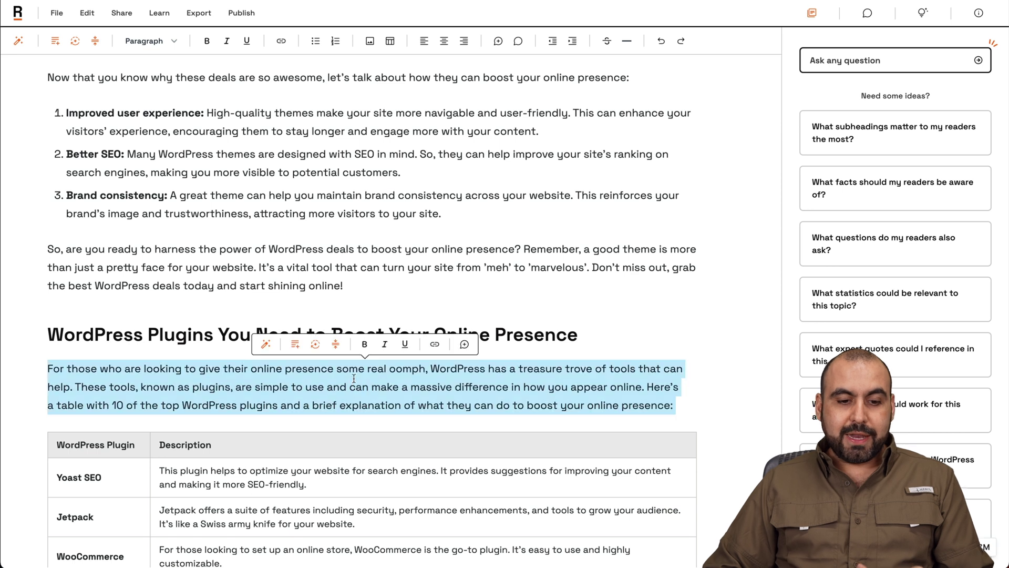
left_click(386, 398)
scroll(420, 426, "down", 5)
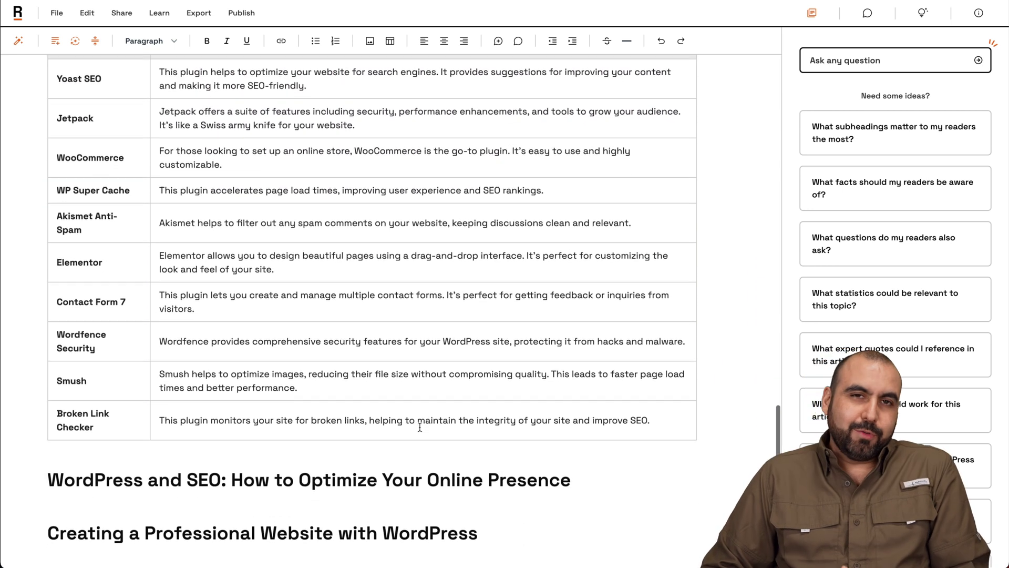
scroll(420, 426, "down", 2)
left_click(511, 451)
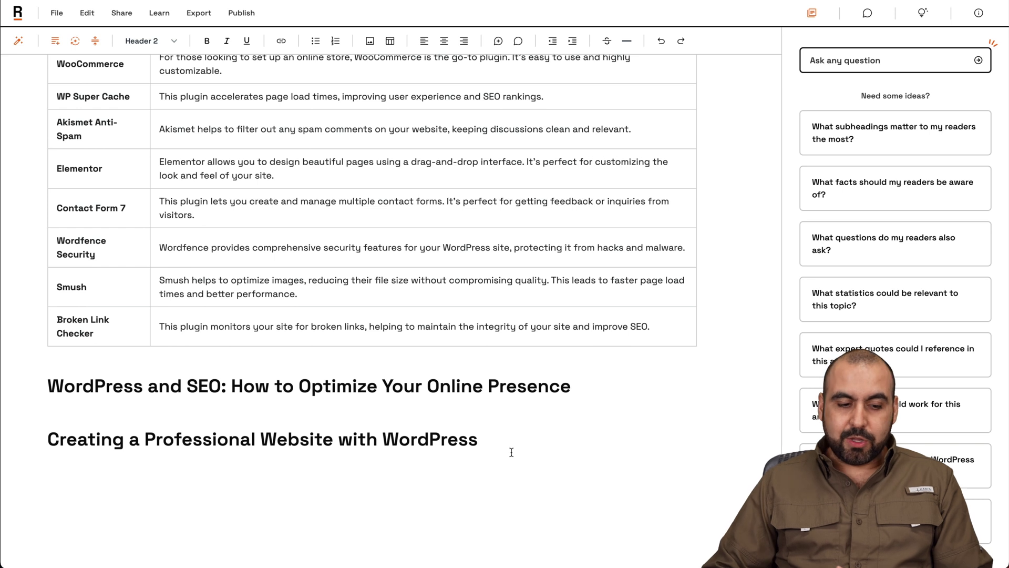
Insert the 60 million websites, 39.5% of all websites and free open-source facts under the heading
key("Return")
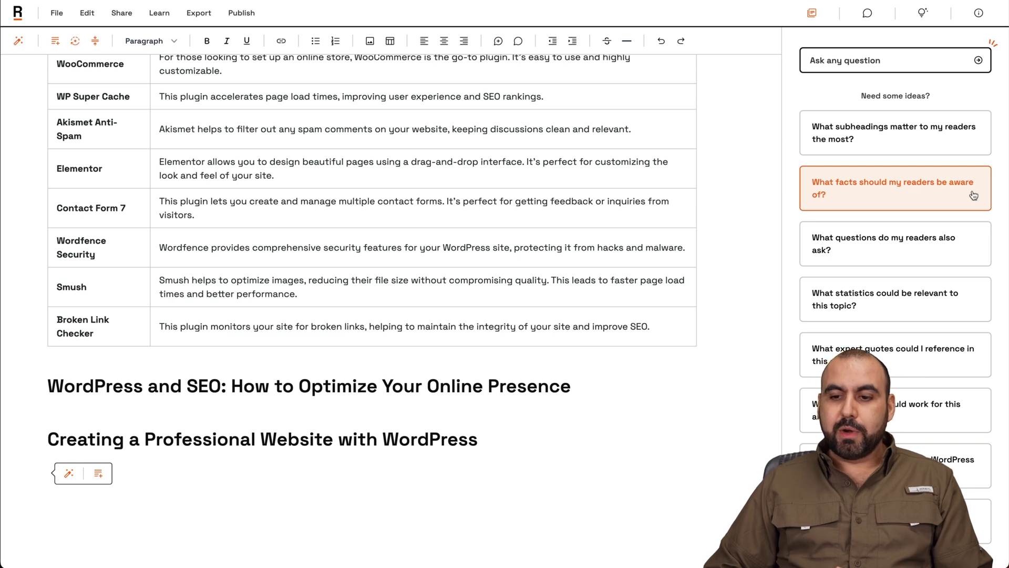
left_click(911, 203)
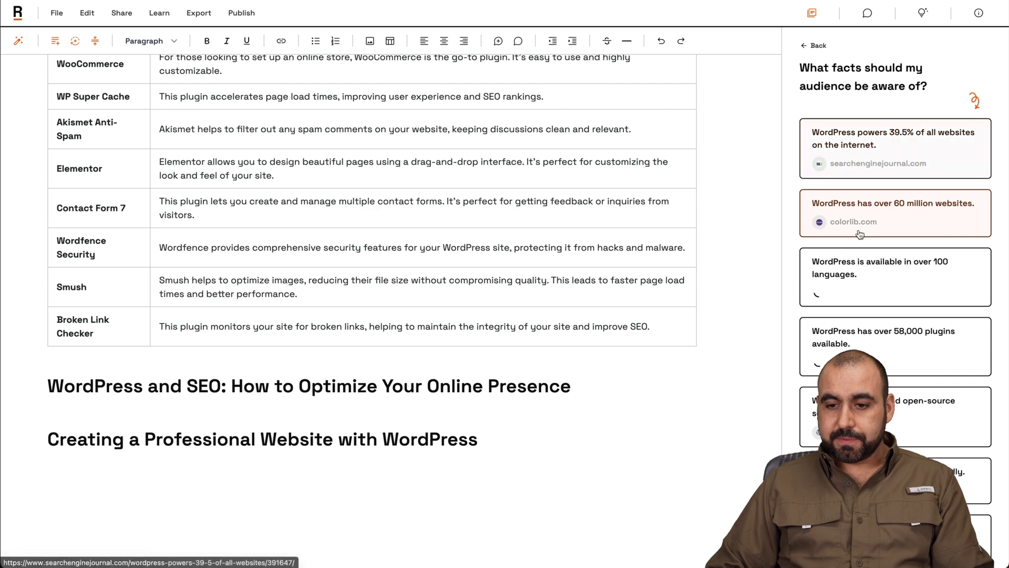
left_click(937, 210)
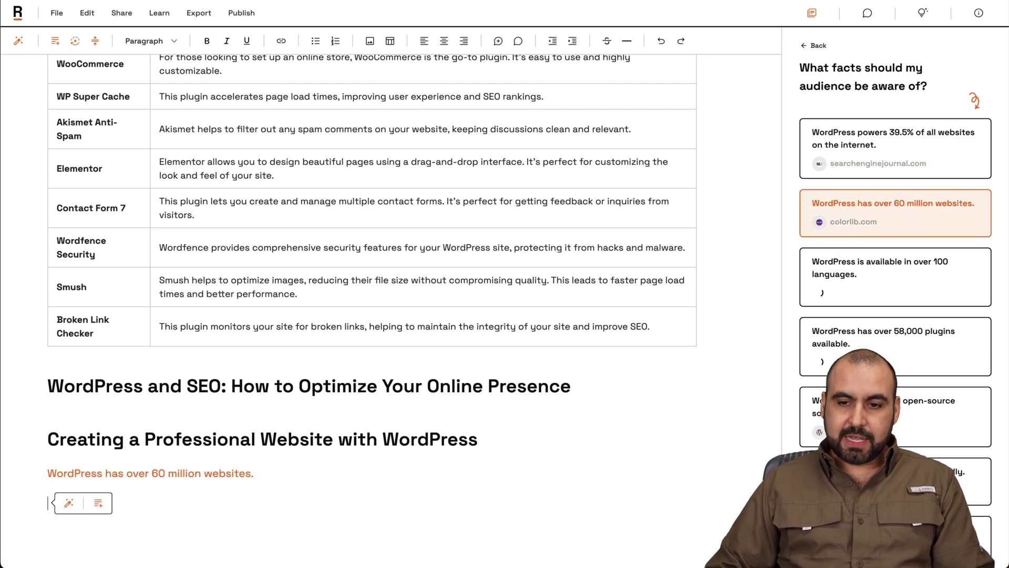
left_click(930, 135)
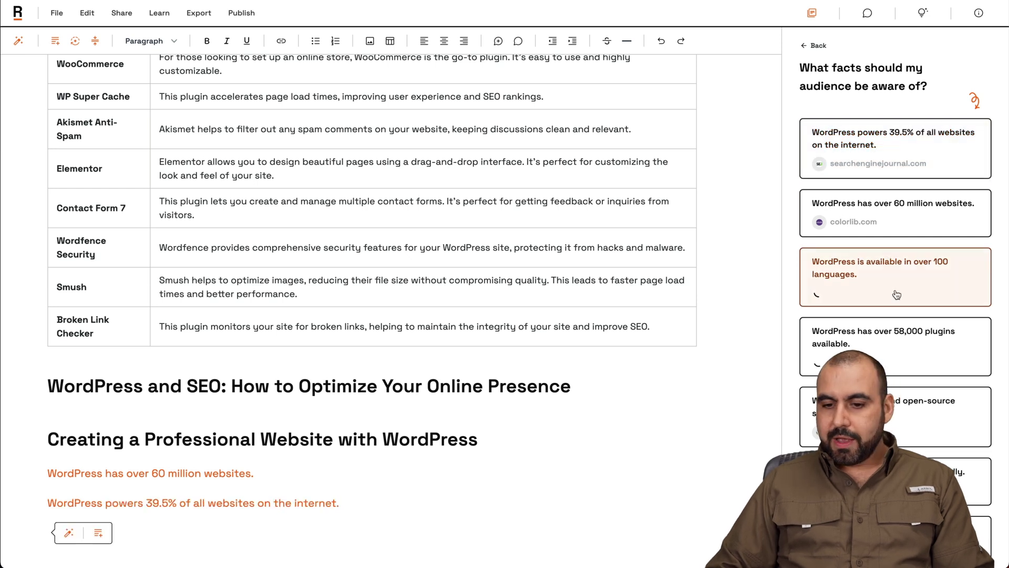
left_click(934, 414)
scroll(663, 409, "down", 2)
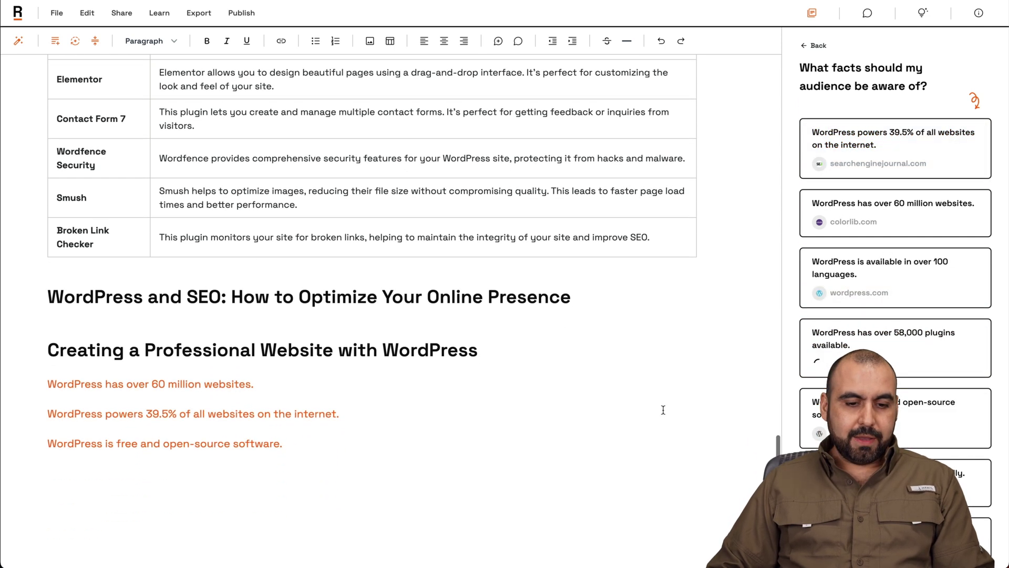
Format the three inserted fact lines as a bulleted list
left_click_drag(348, 435, 283, 388)
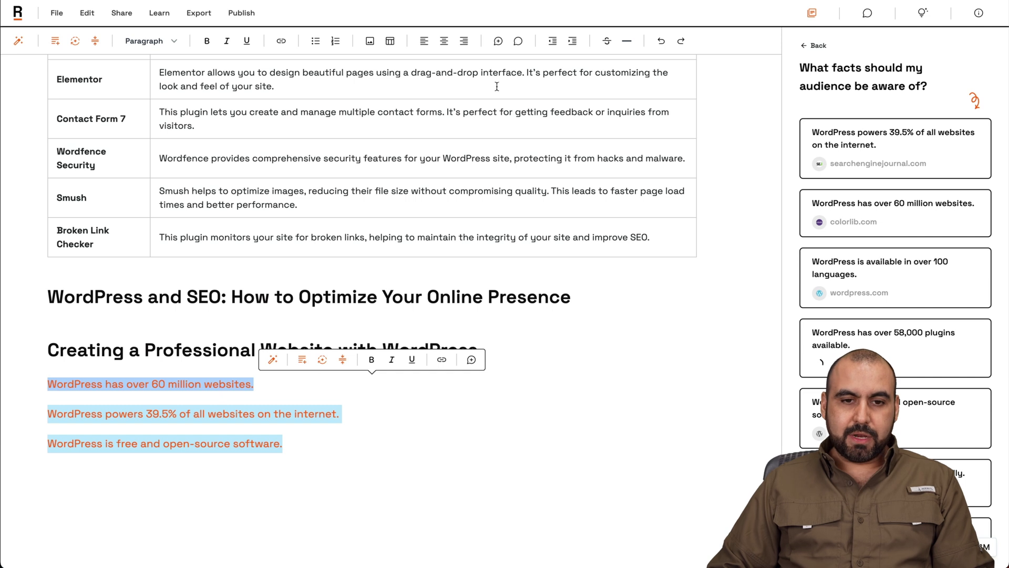
left_click(315, 41)
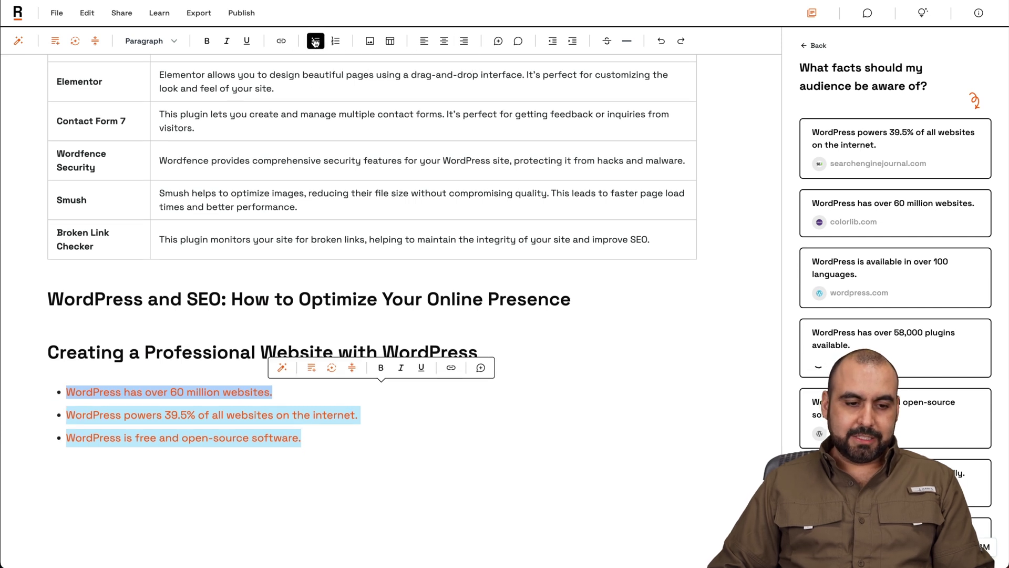
left_click_drag(67, 392, 273, 394)
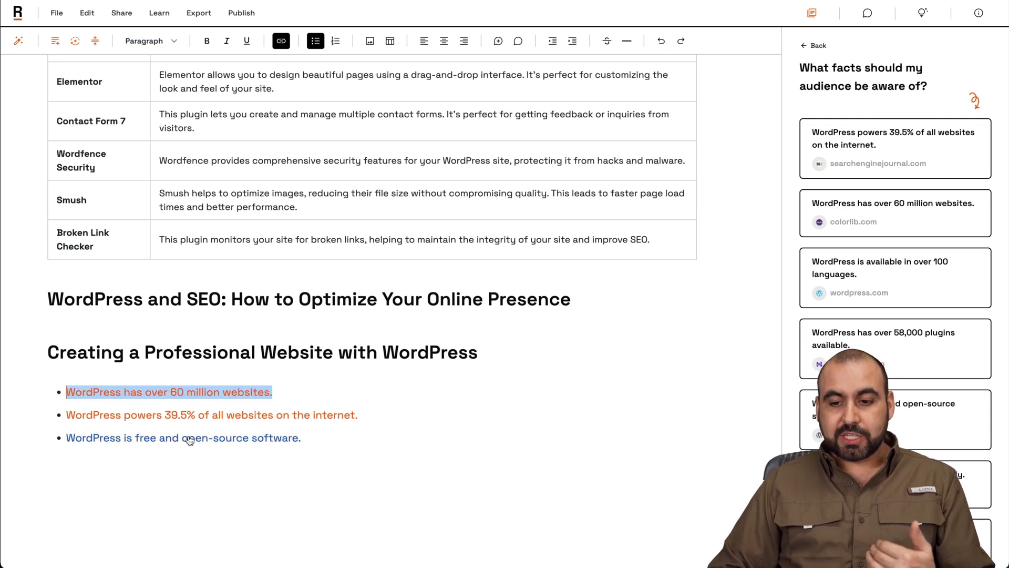
left_click(814, 47)
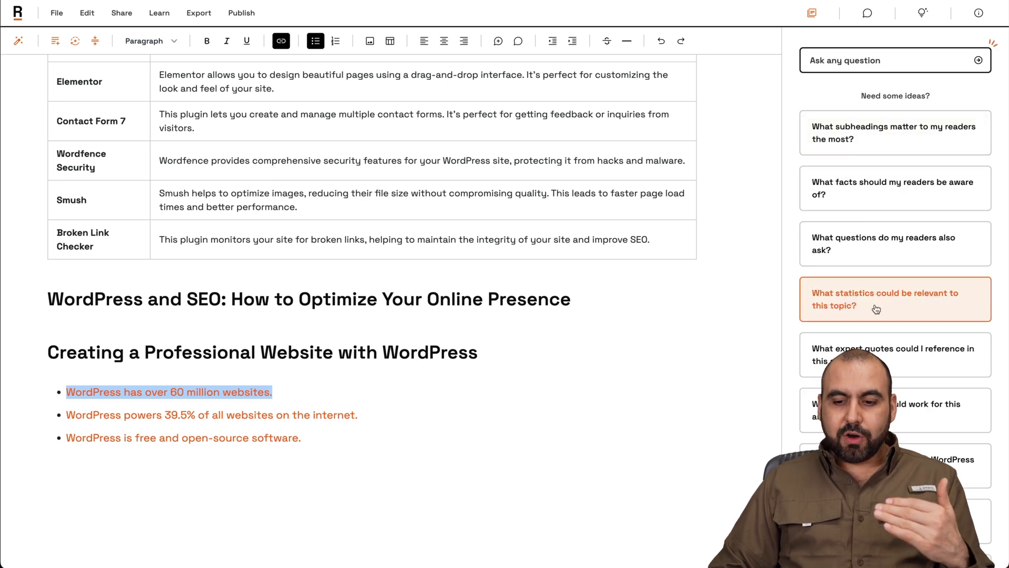
scroll(895, 394, "down", 3)
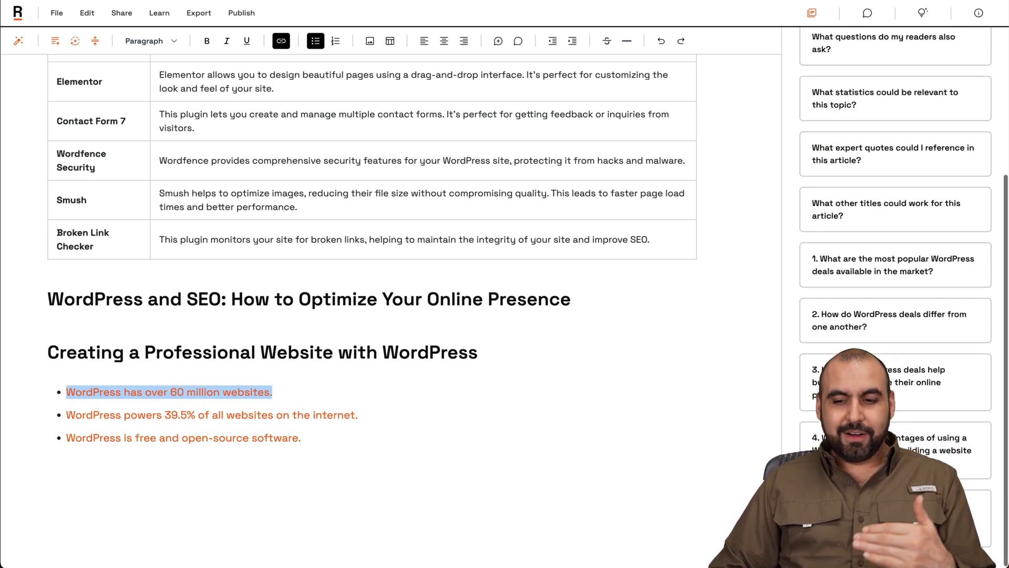
scroll(896, 394, "up", 3)
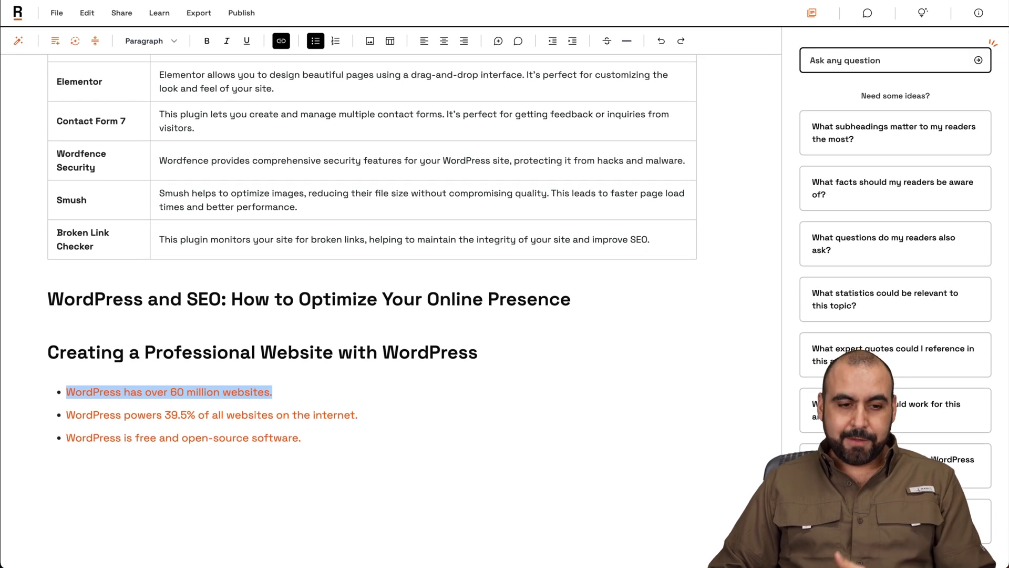
scroll(519, 430, "up", 5)
scroll(519, 429, "up", 5)
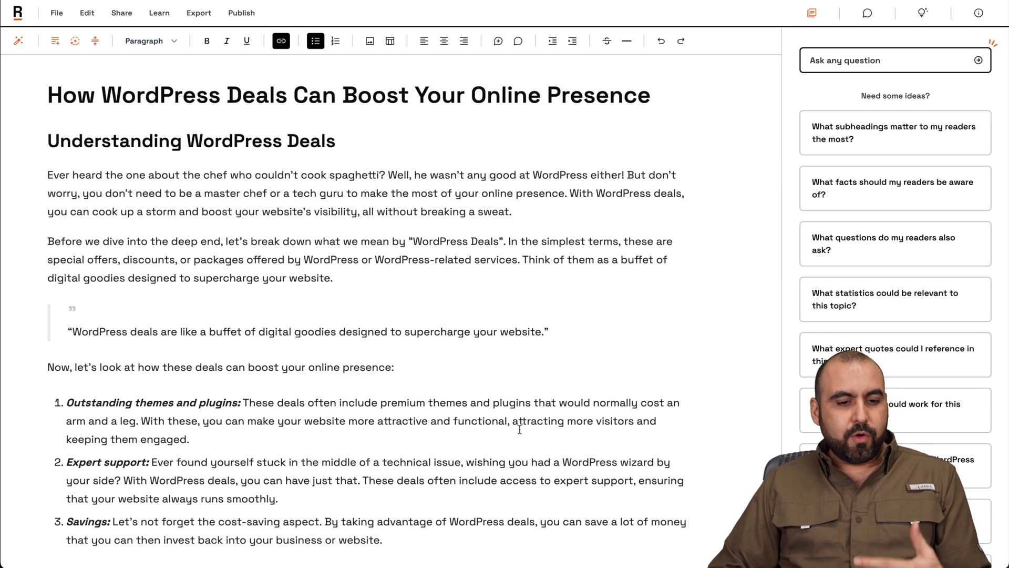
Show the article's Comments panel, which lists zero comments
left_click(604, 329)
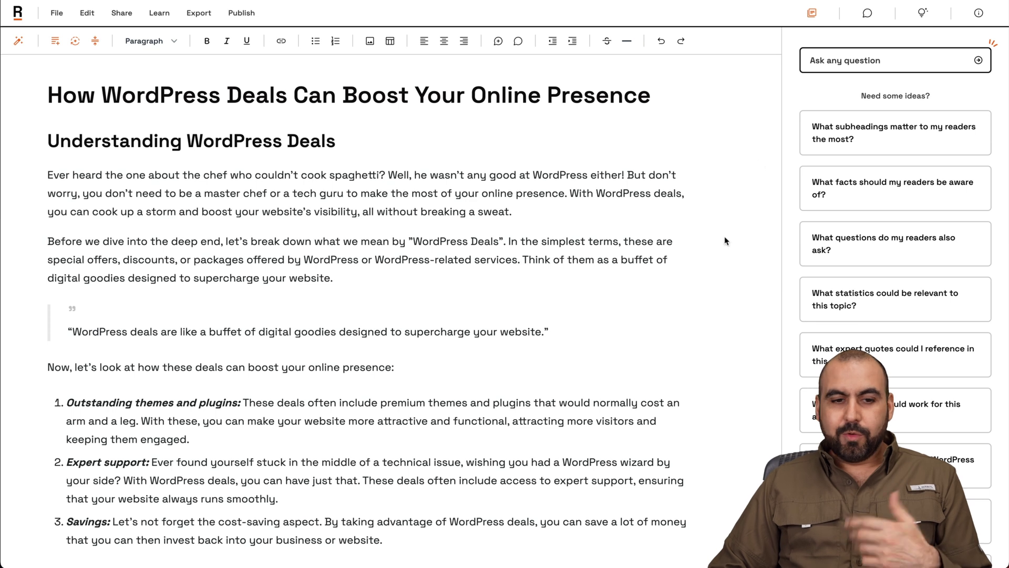
left_click(869, 13)
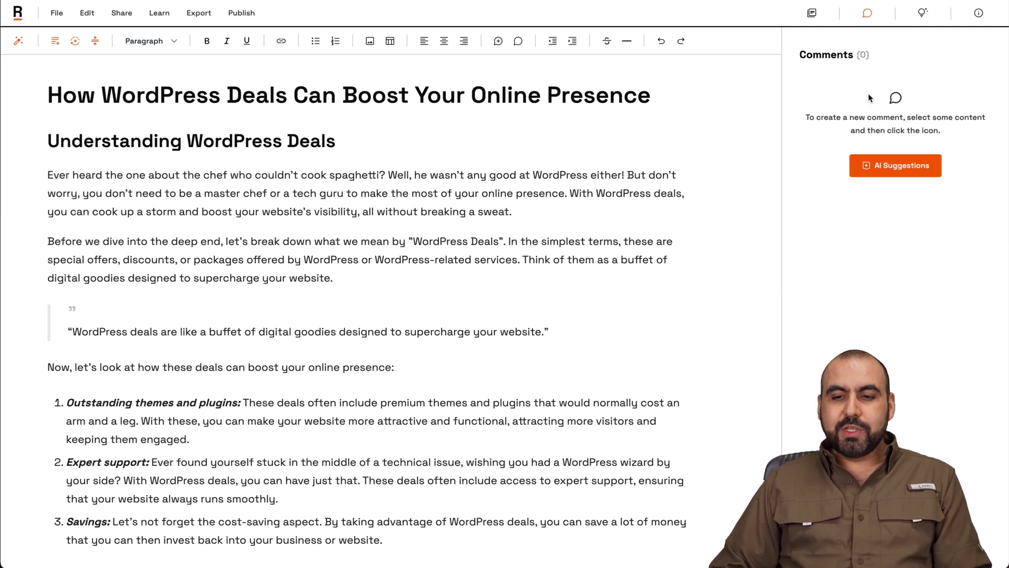
Generate an AI comment suggesting more specific WordPress deal examples and mark it resolved
left_click(886, 167)
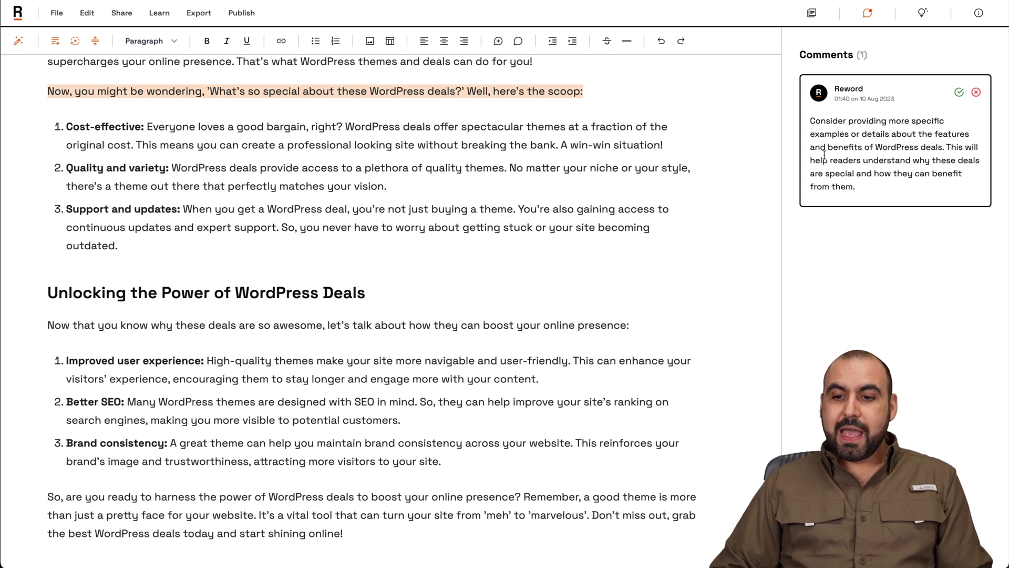
left_click_drag(946, 147, 921, 161)
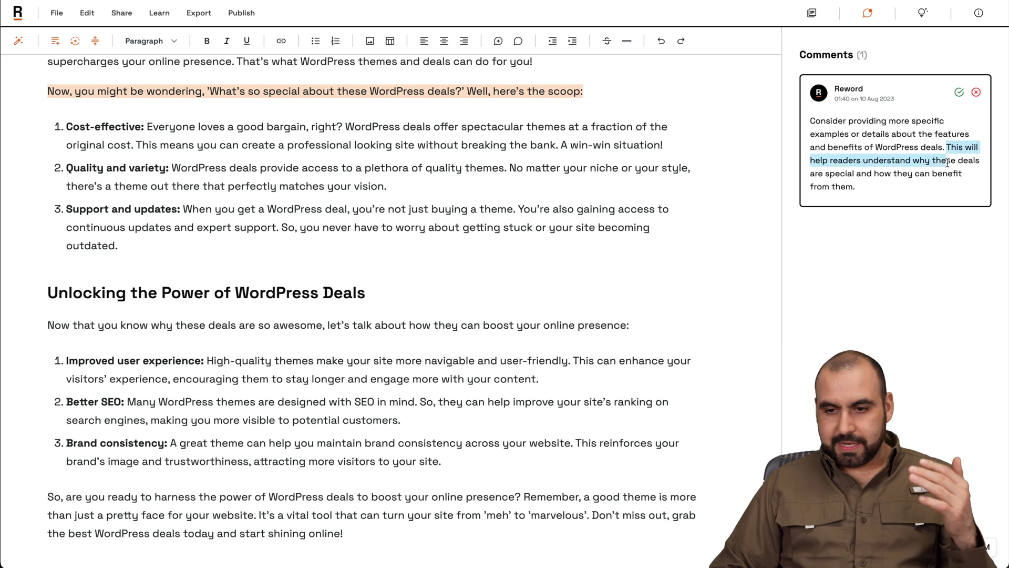
left_click(904, 198)
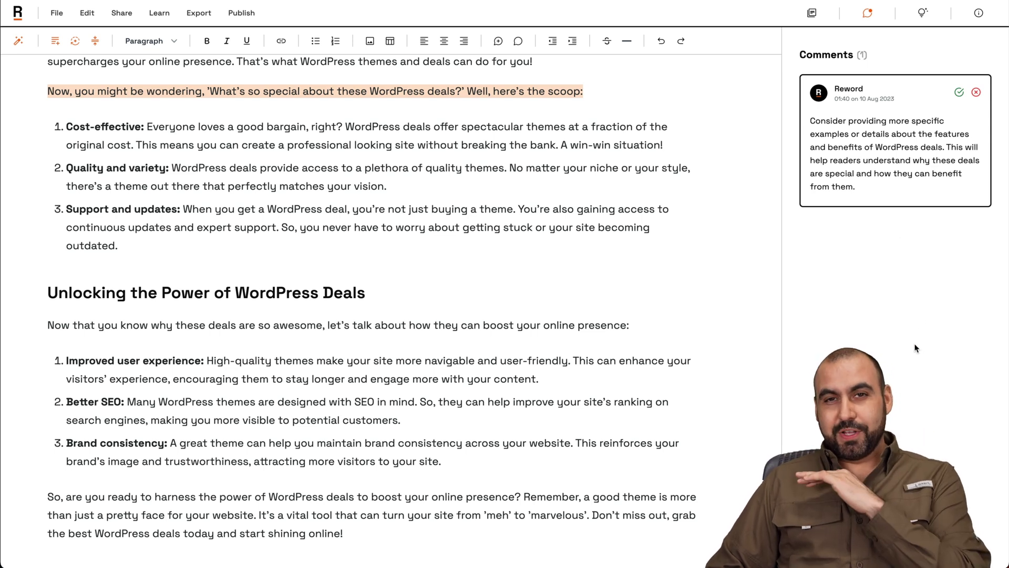
left_click(959, 92)
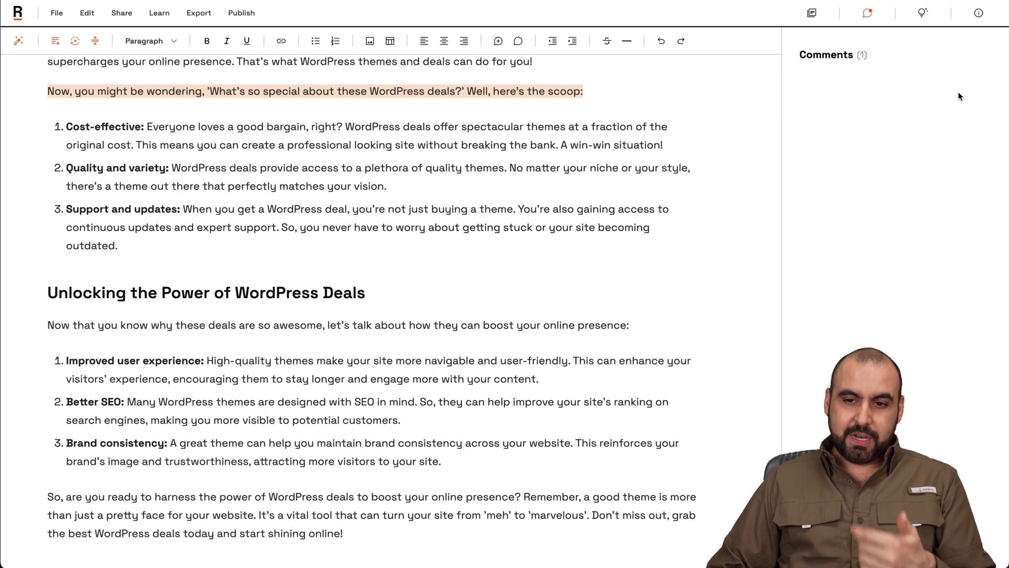
left_click(924, 13)
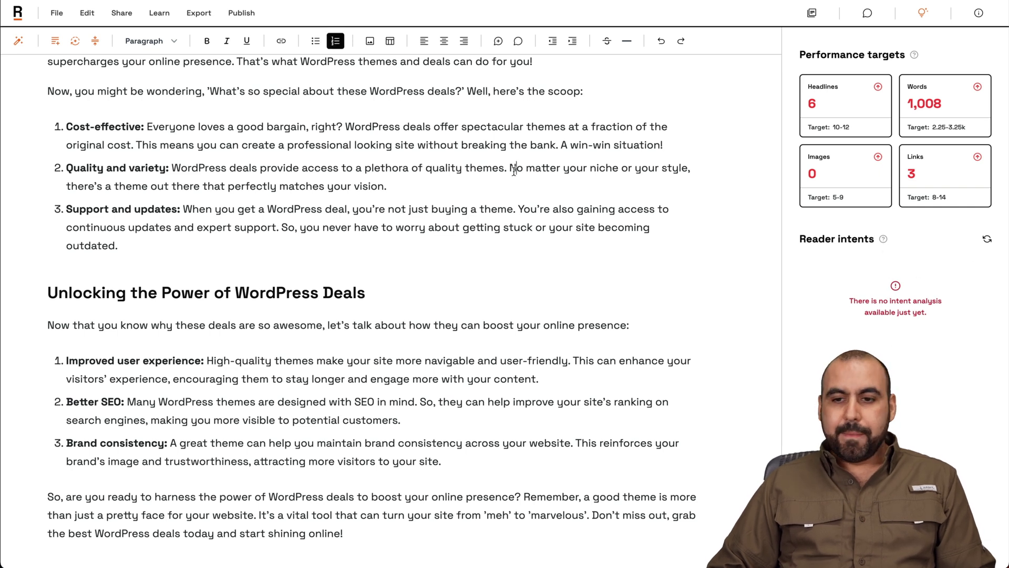
scroll(514, 169, "up", 10)
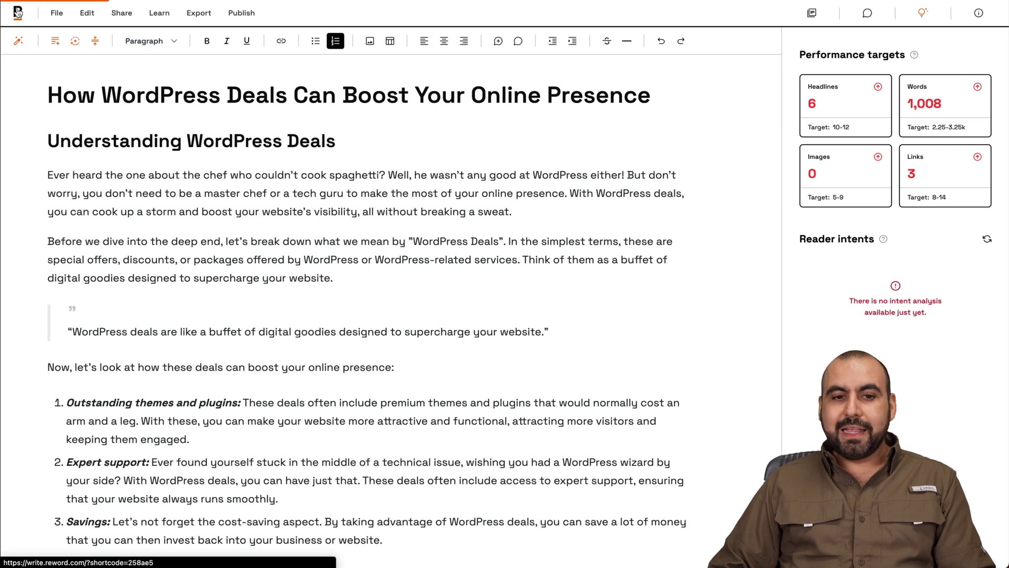
Go back to the Drafts list, which shows the 1,008-word and 237-word WordPress deals drafts
left_click(18, 14)
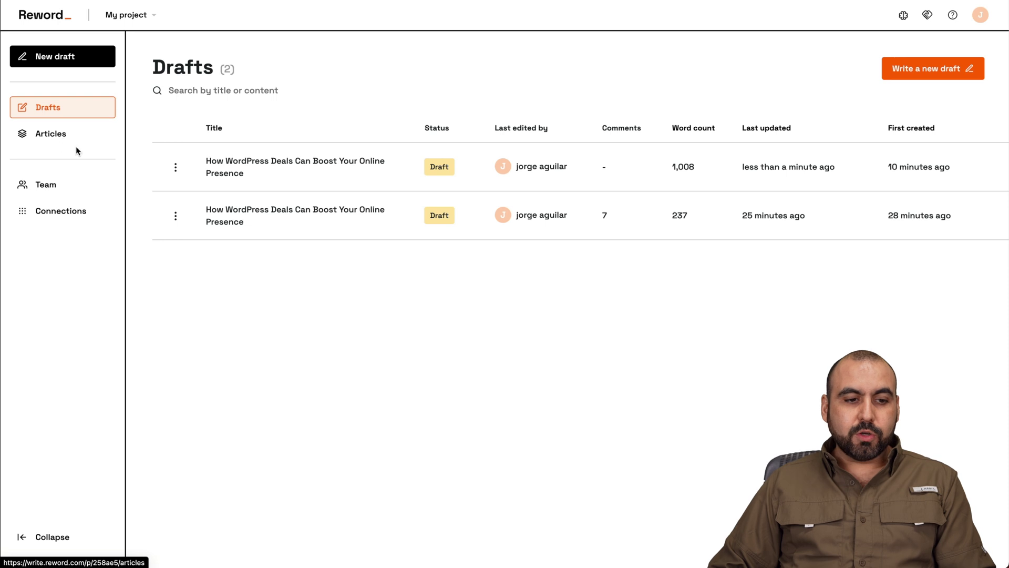
Review the Google Search Console and WordPress connection options, then return to Drafts
left_click(58, 212)
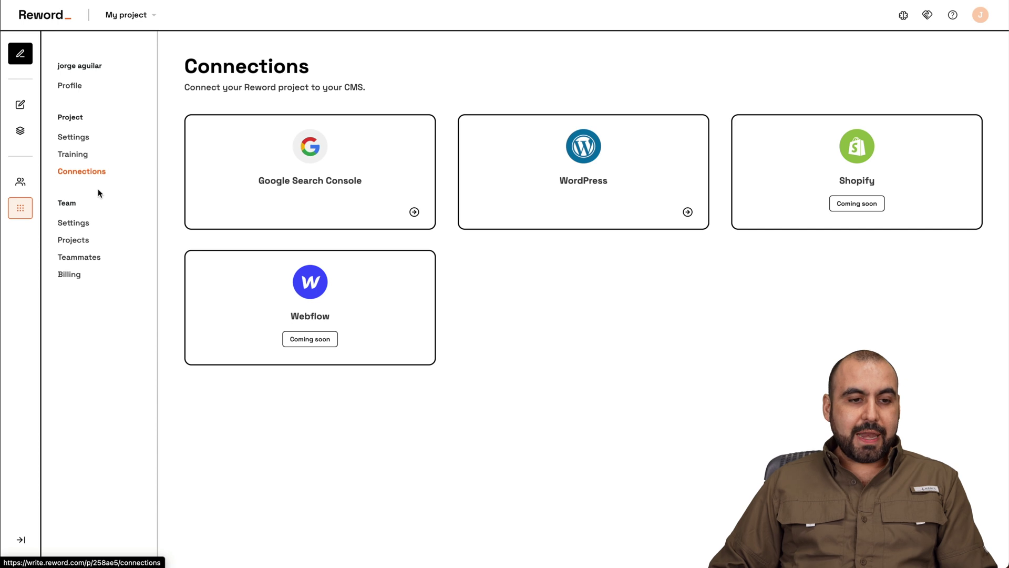
left_click(45, 18)
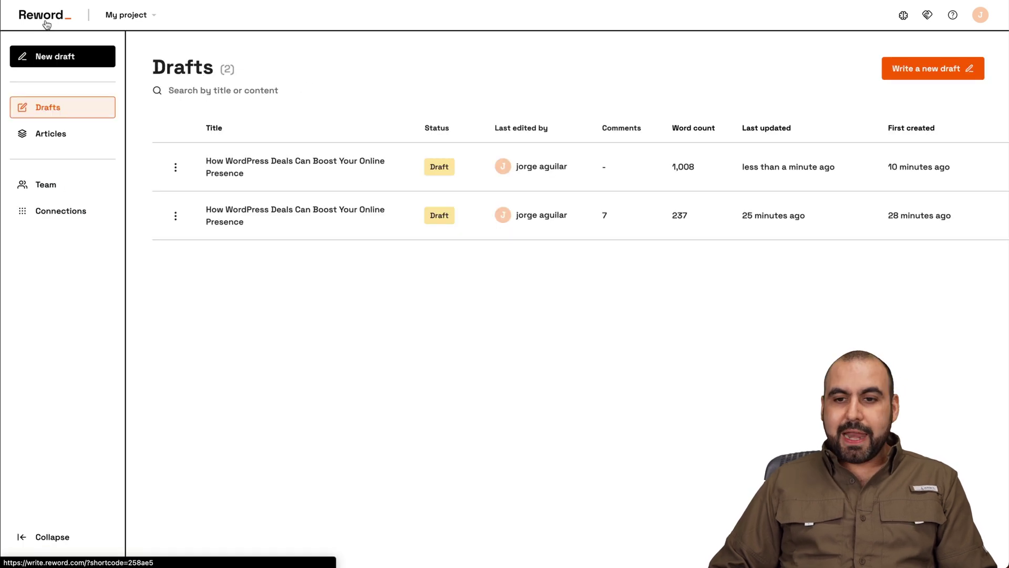